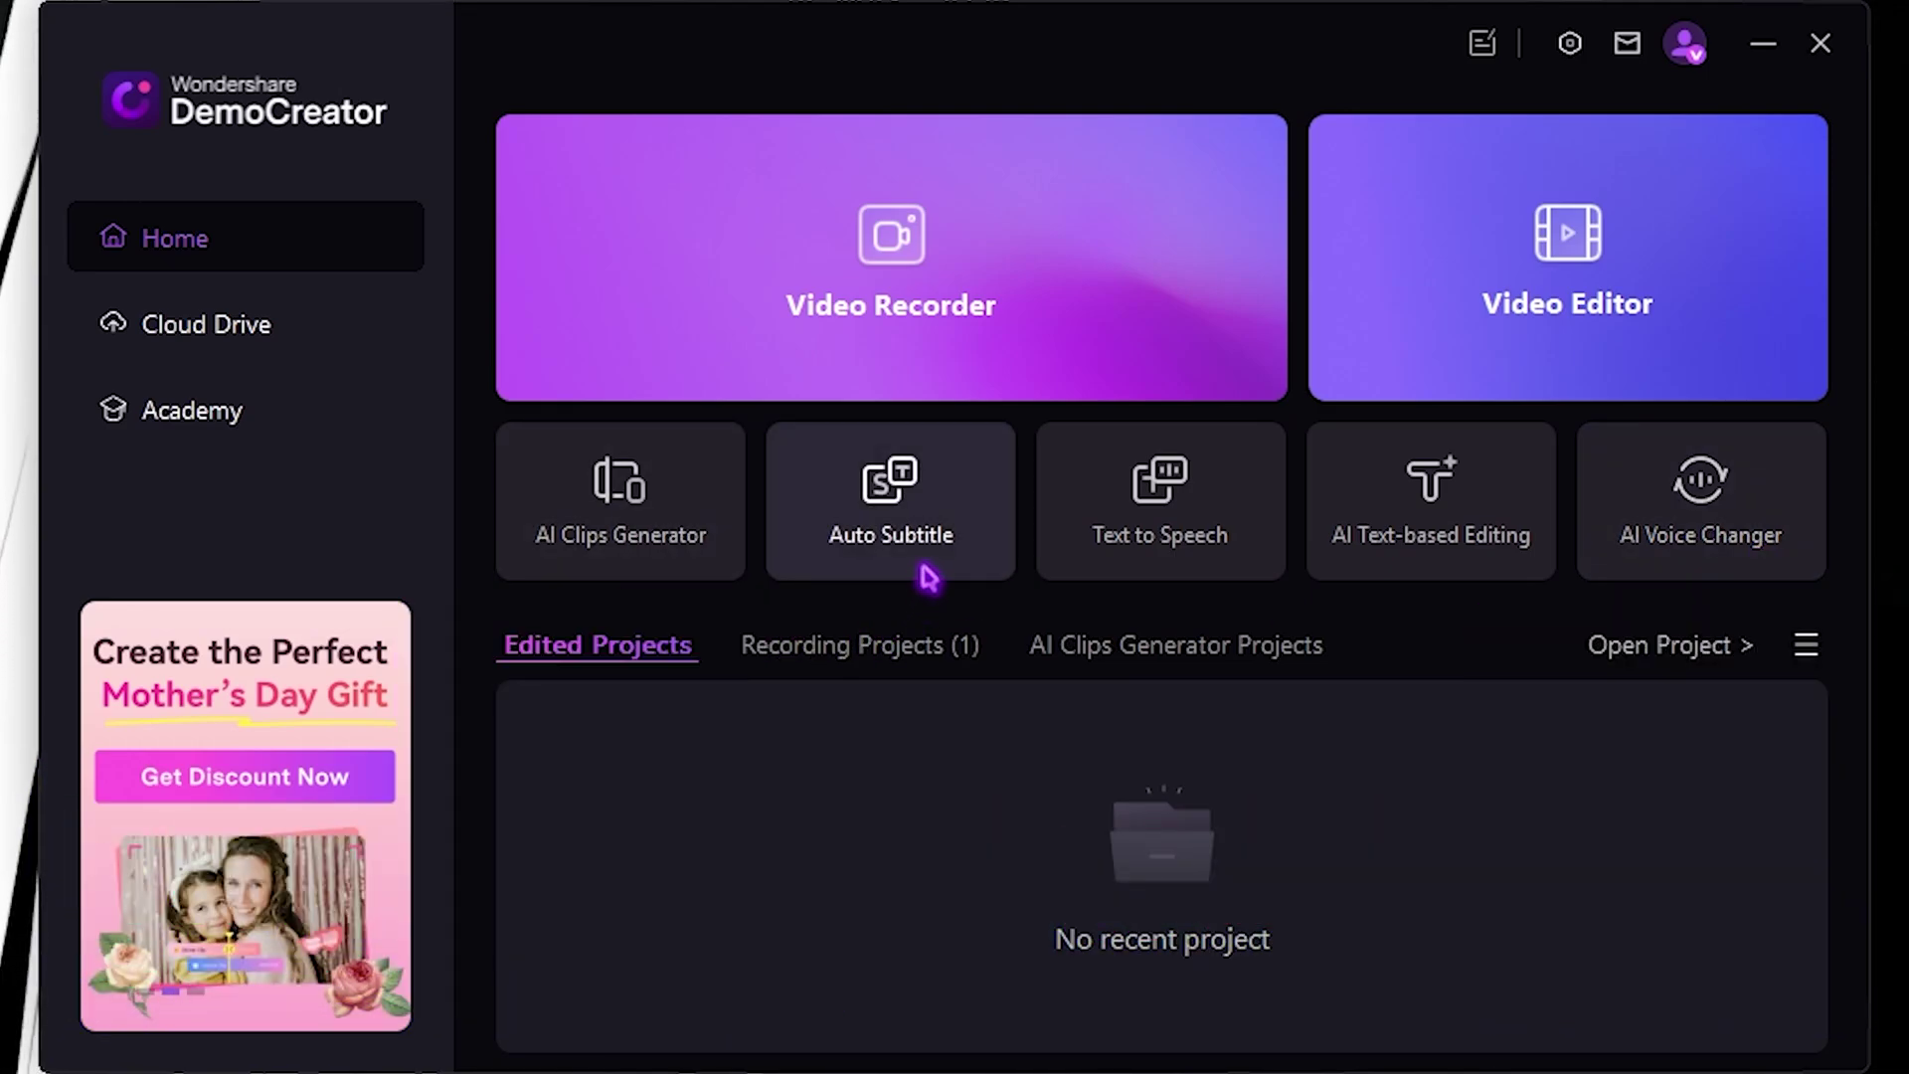
# Step: Start a Screen recording with a 1202x662 capture area centred on the desktop
pyautogui.moveTo(927, 577)
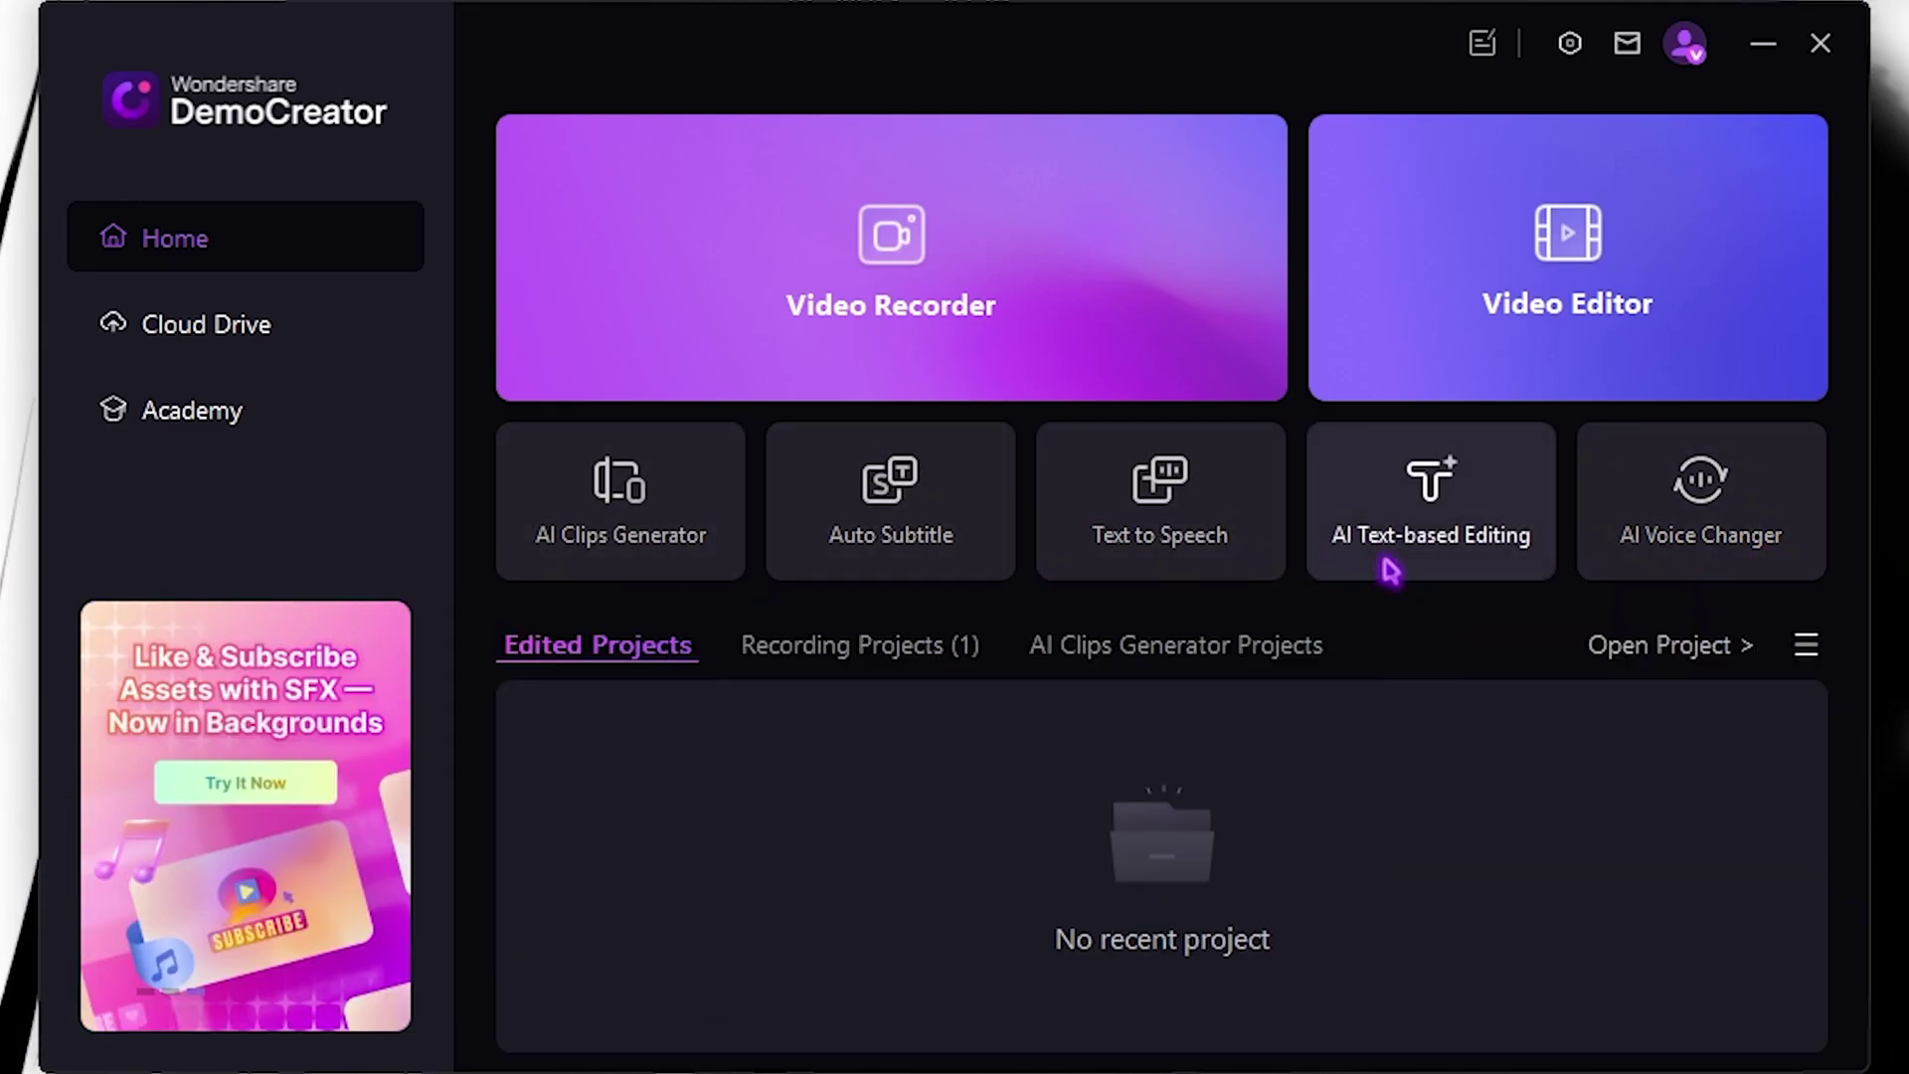
pyautogui.moveTo(1393, 570)
pyautogui.moveTo(1628, 542)
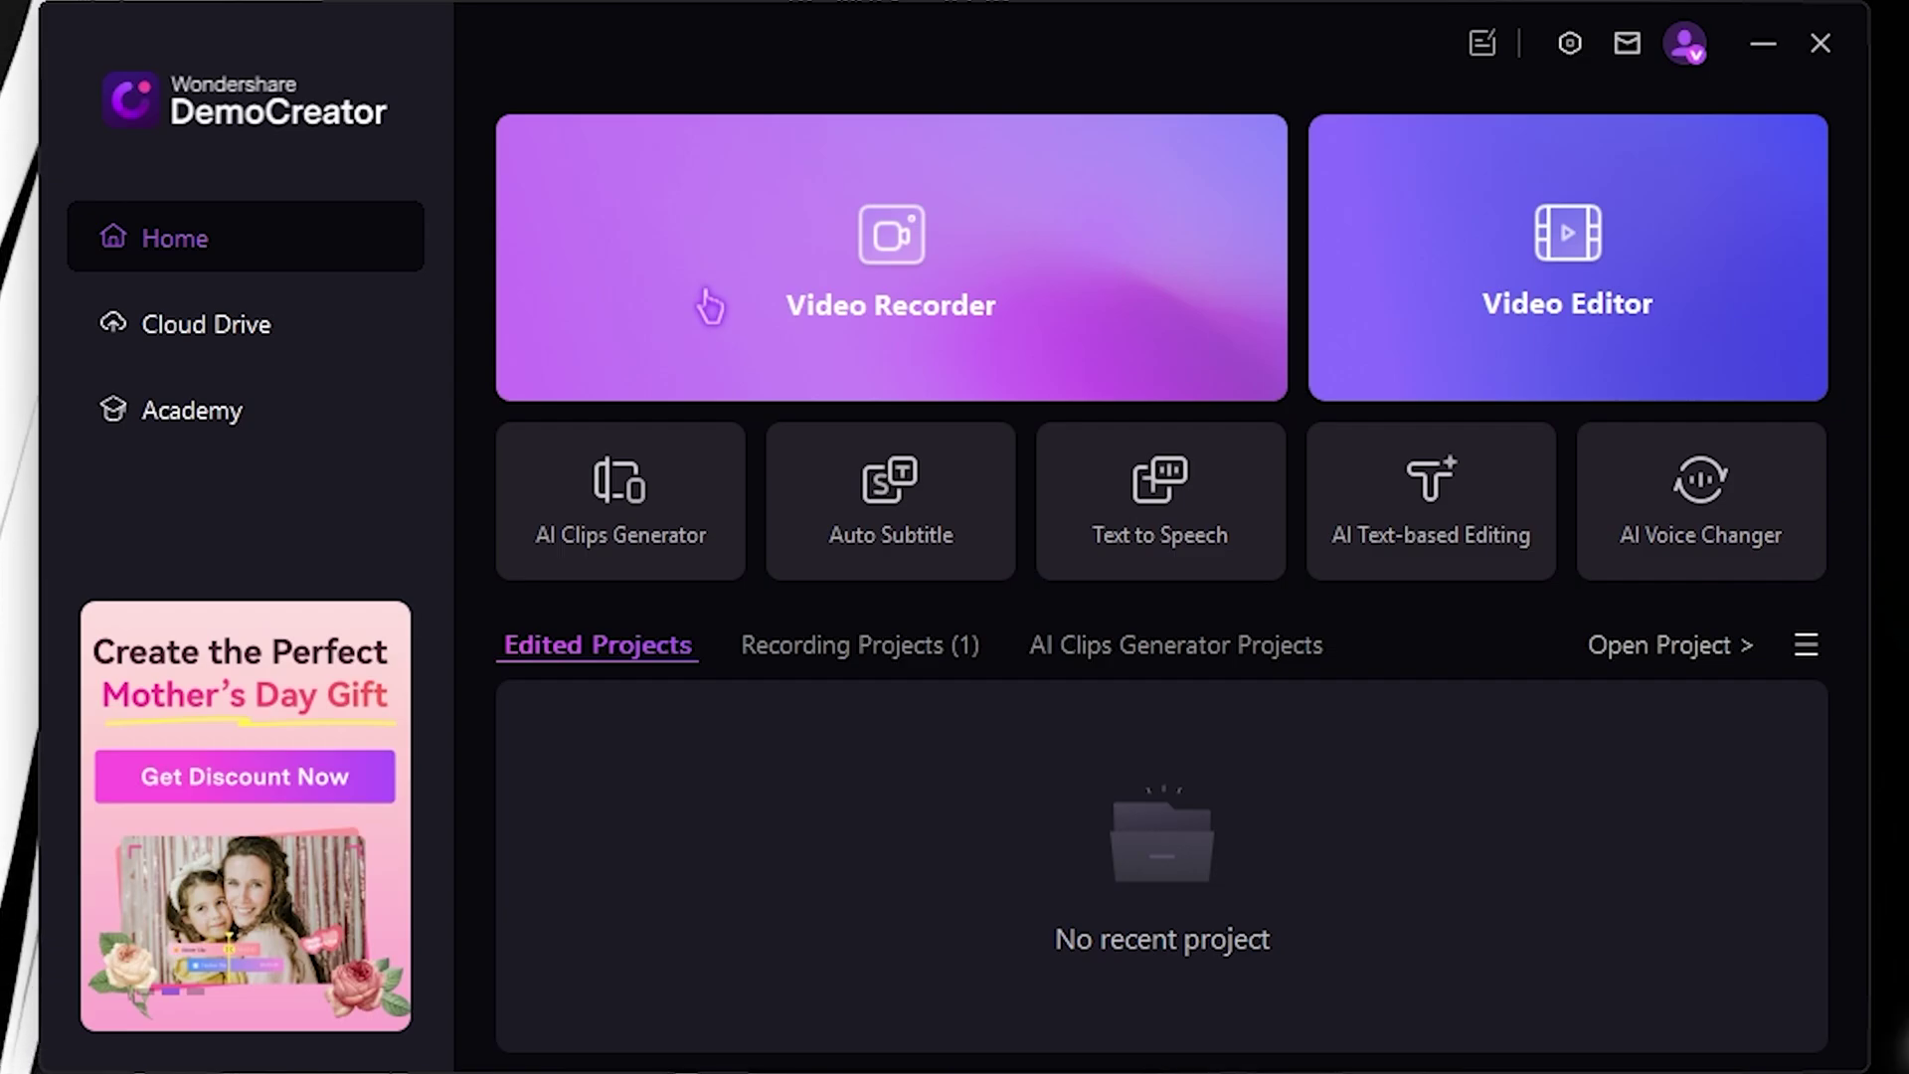
pyautogui.click(946, 306)
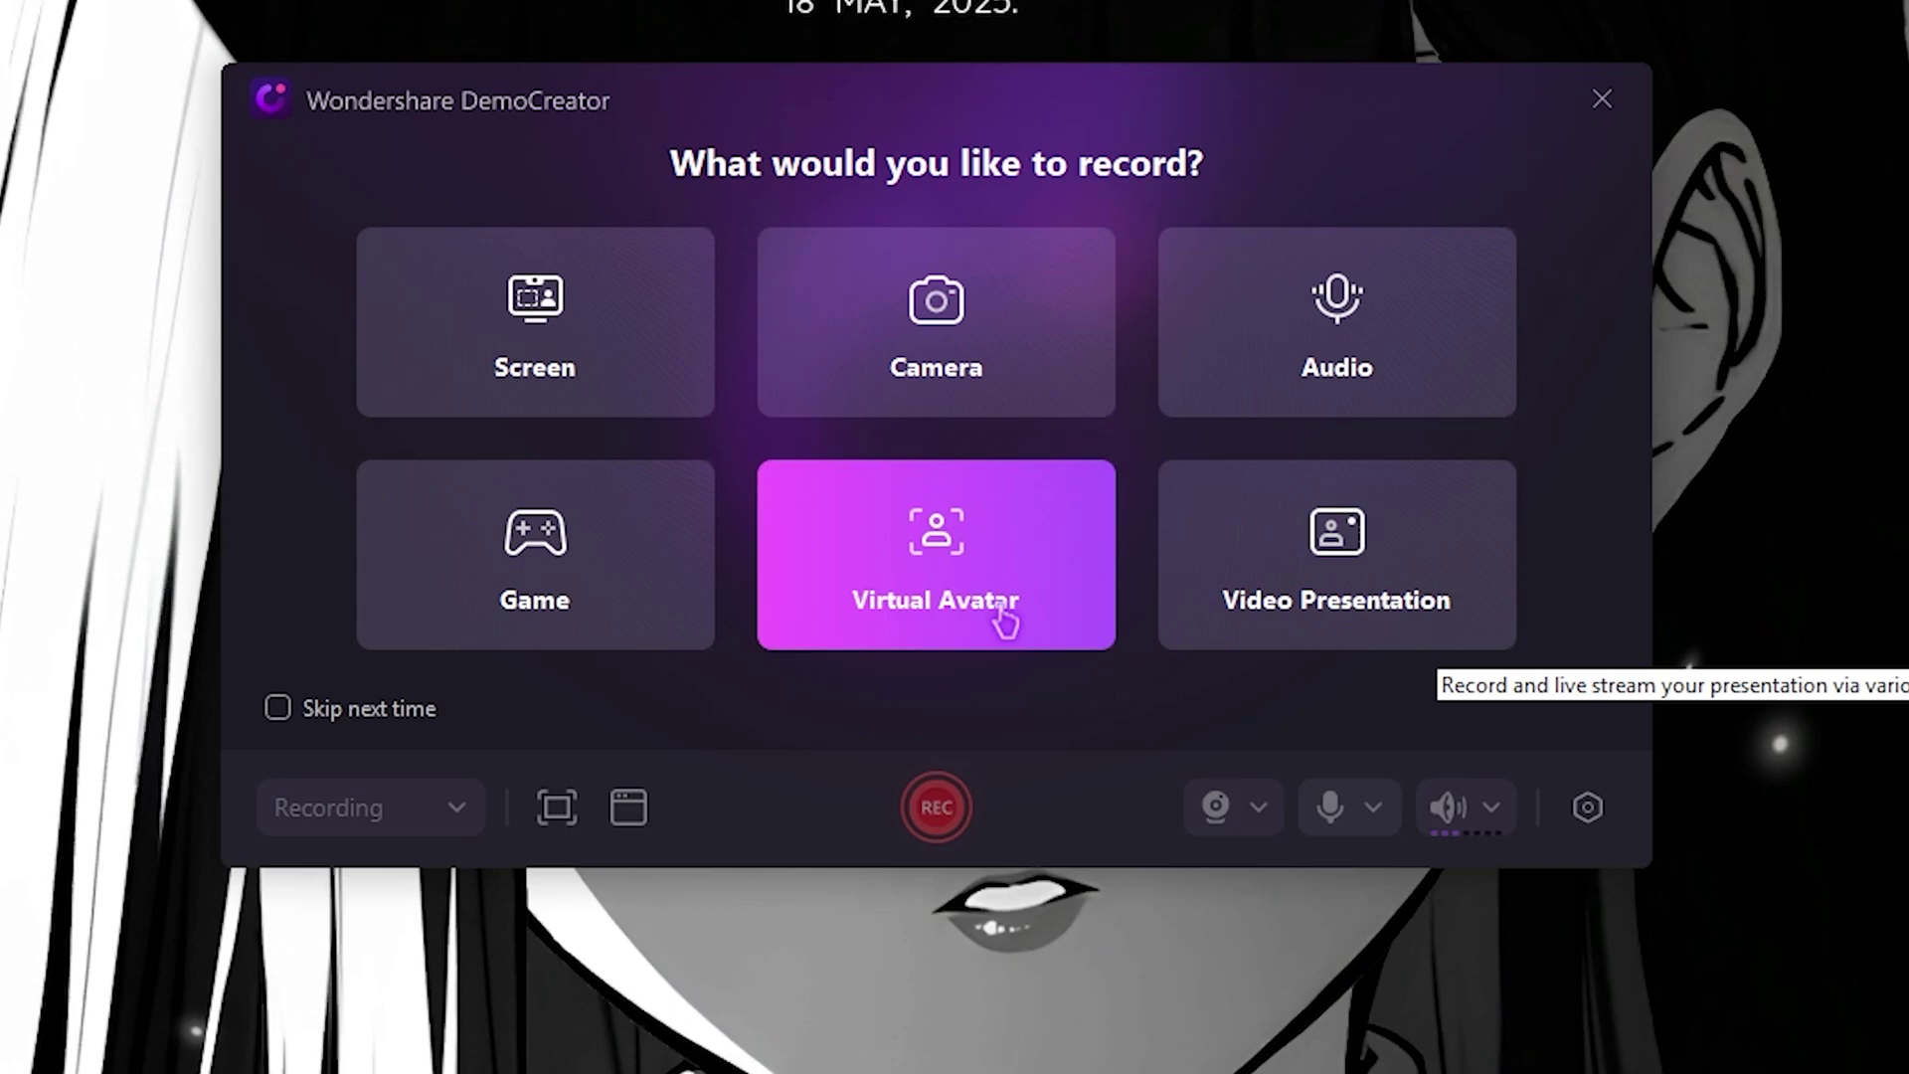
pyautogui.click(465, 375)
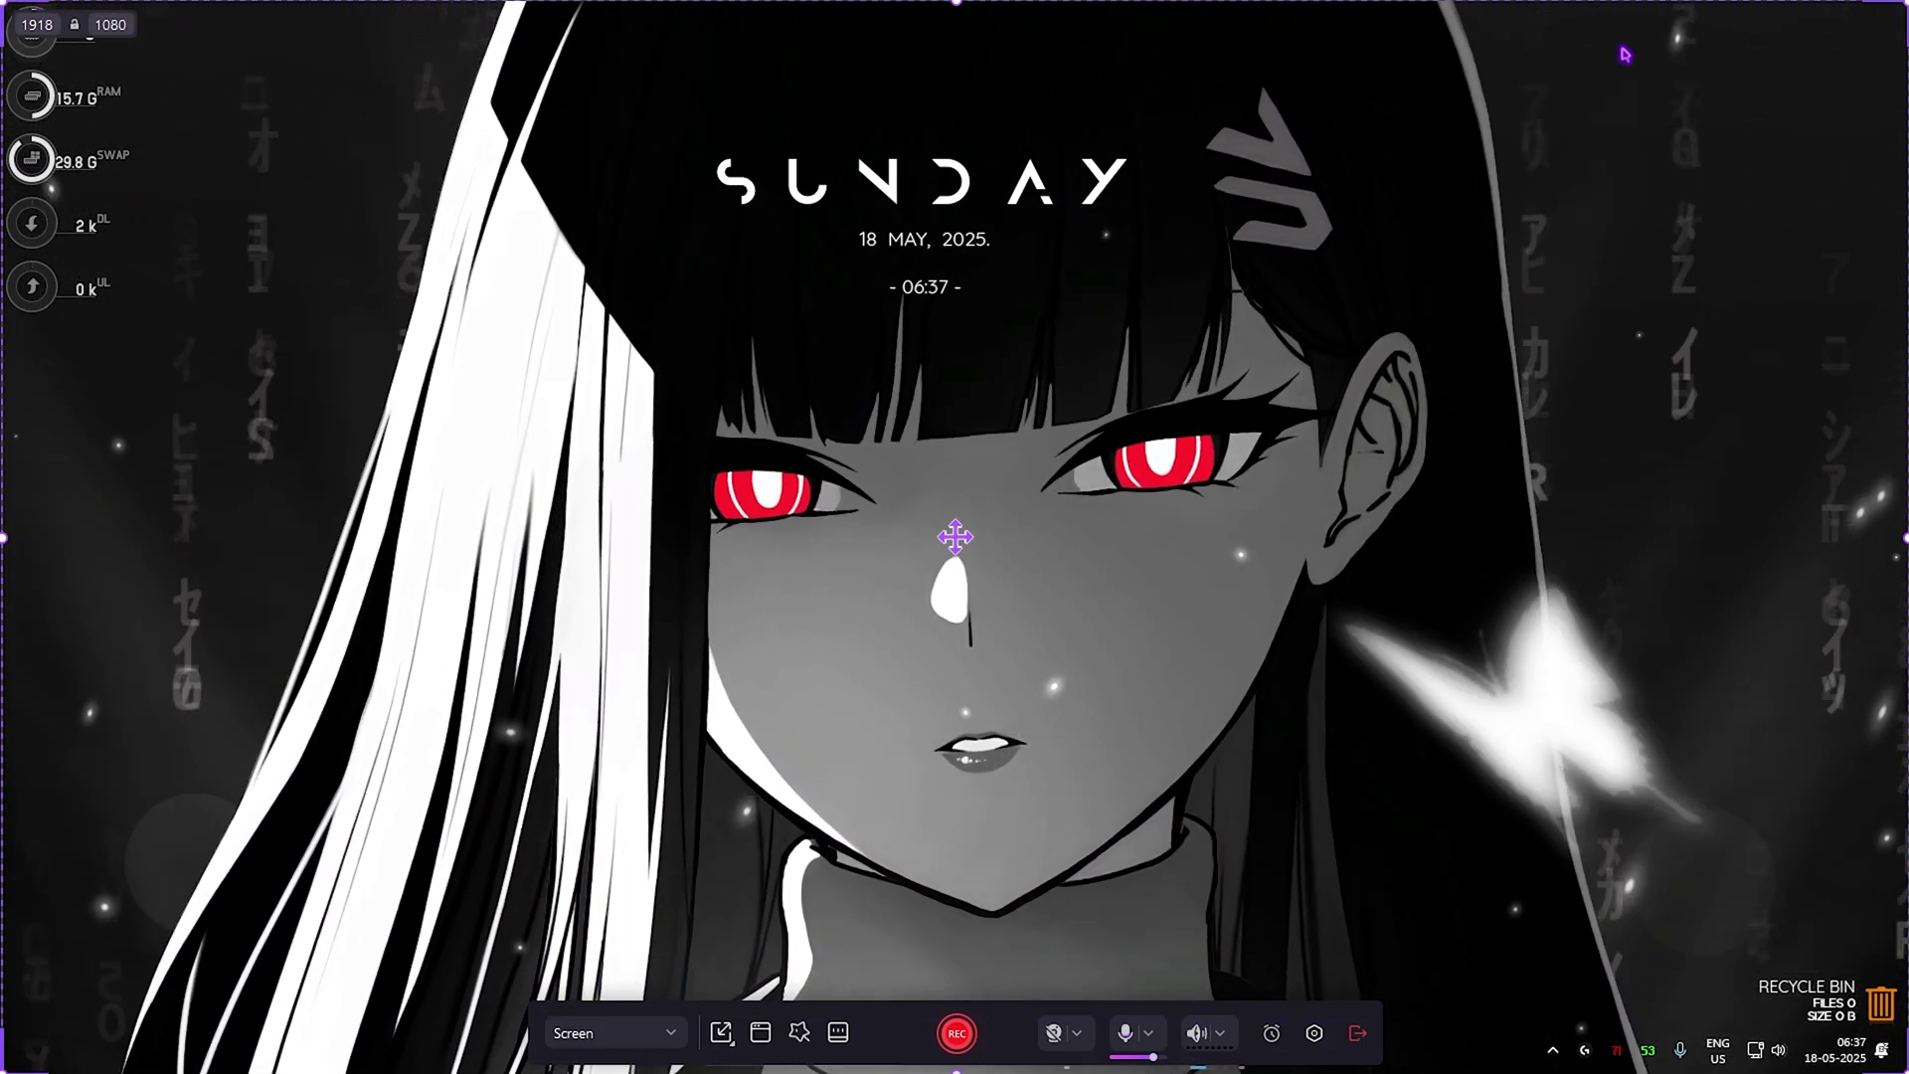
pyautogui.moveTo(1907, 2); pyautogui.dragTo(1198, 415)
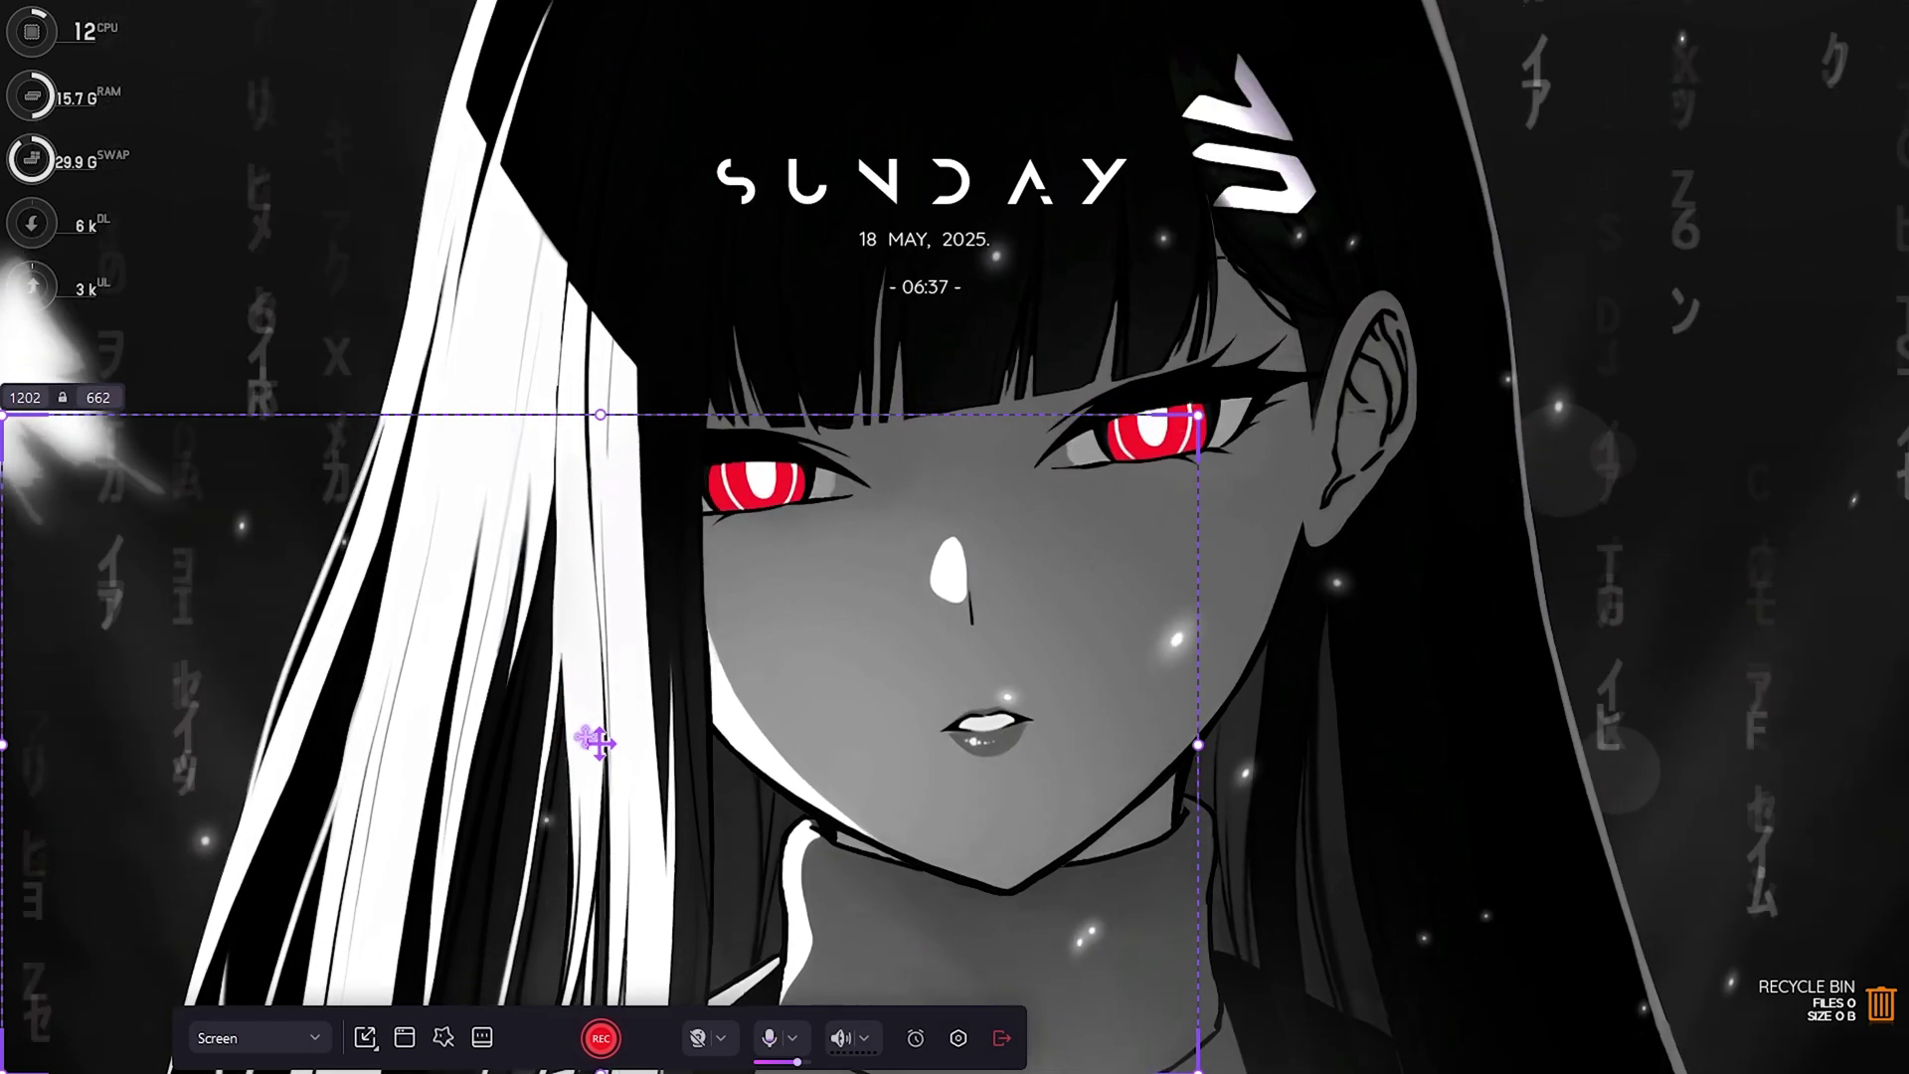
pyautogui.moveTo(594, 742); pyautogui.dragTo(883, 485)
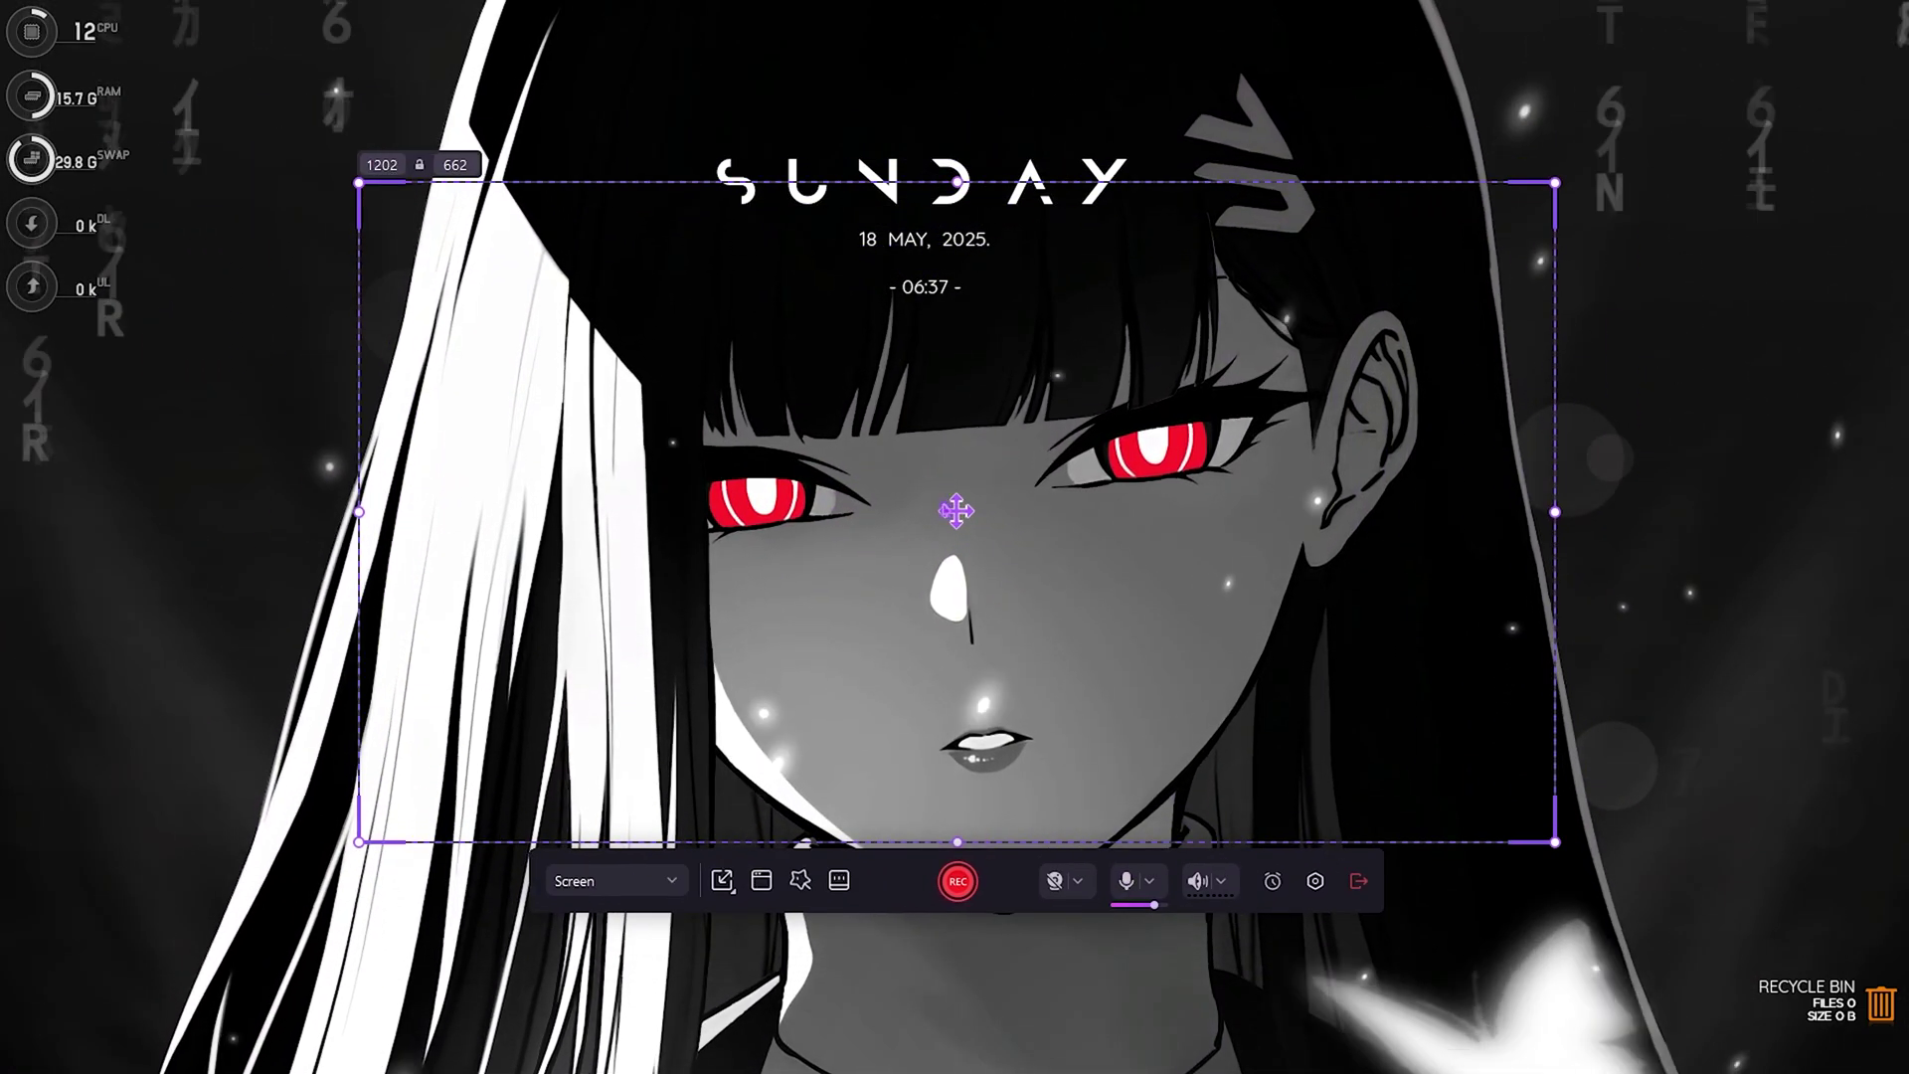
# Step: Switch the recording source to Game, targeting the DemoCreator Chrome window, and view Recording Presets
pyautogui.click(682, 883)
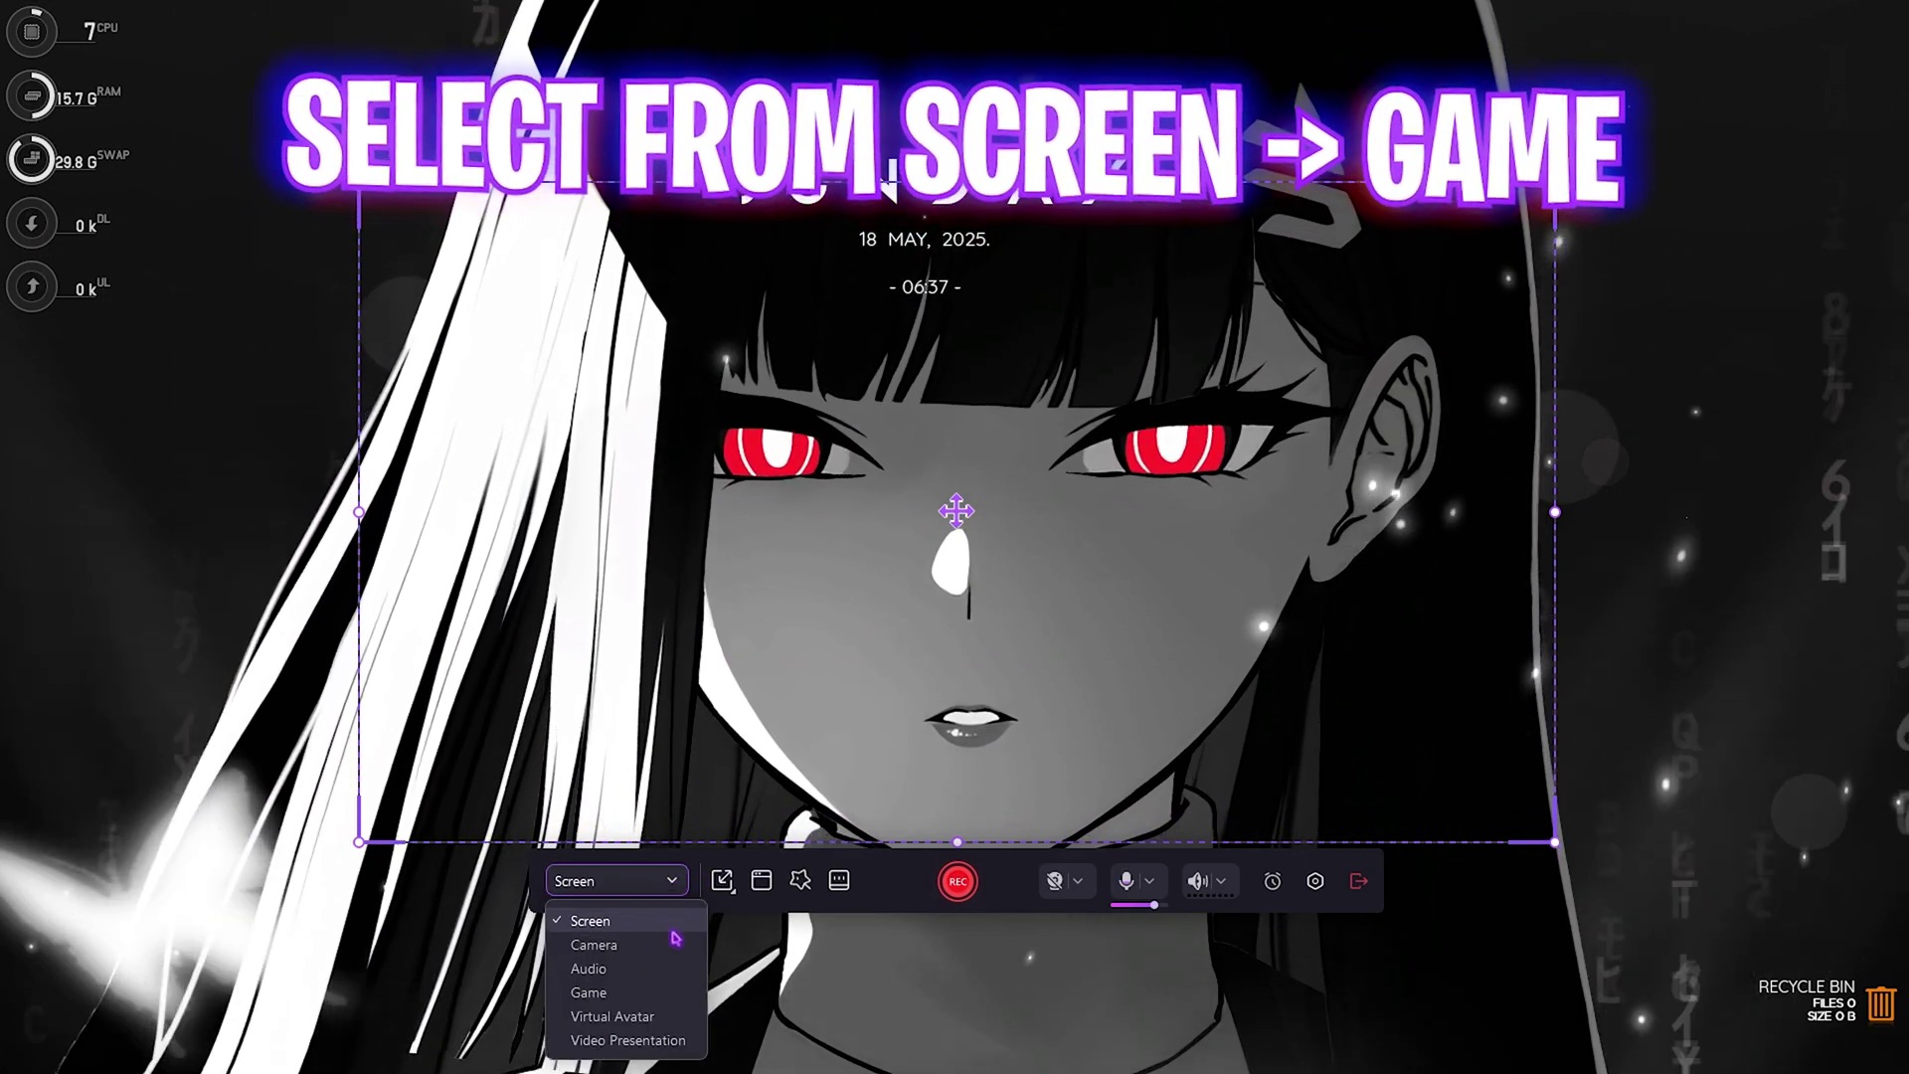
pyautogui.click(460, 693)
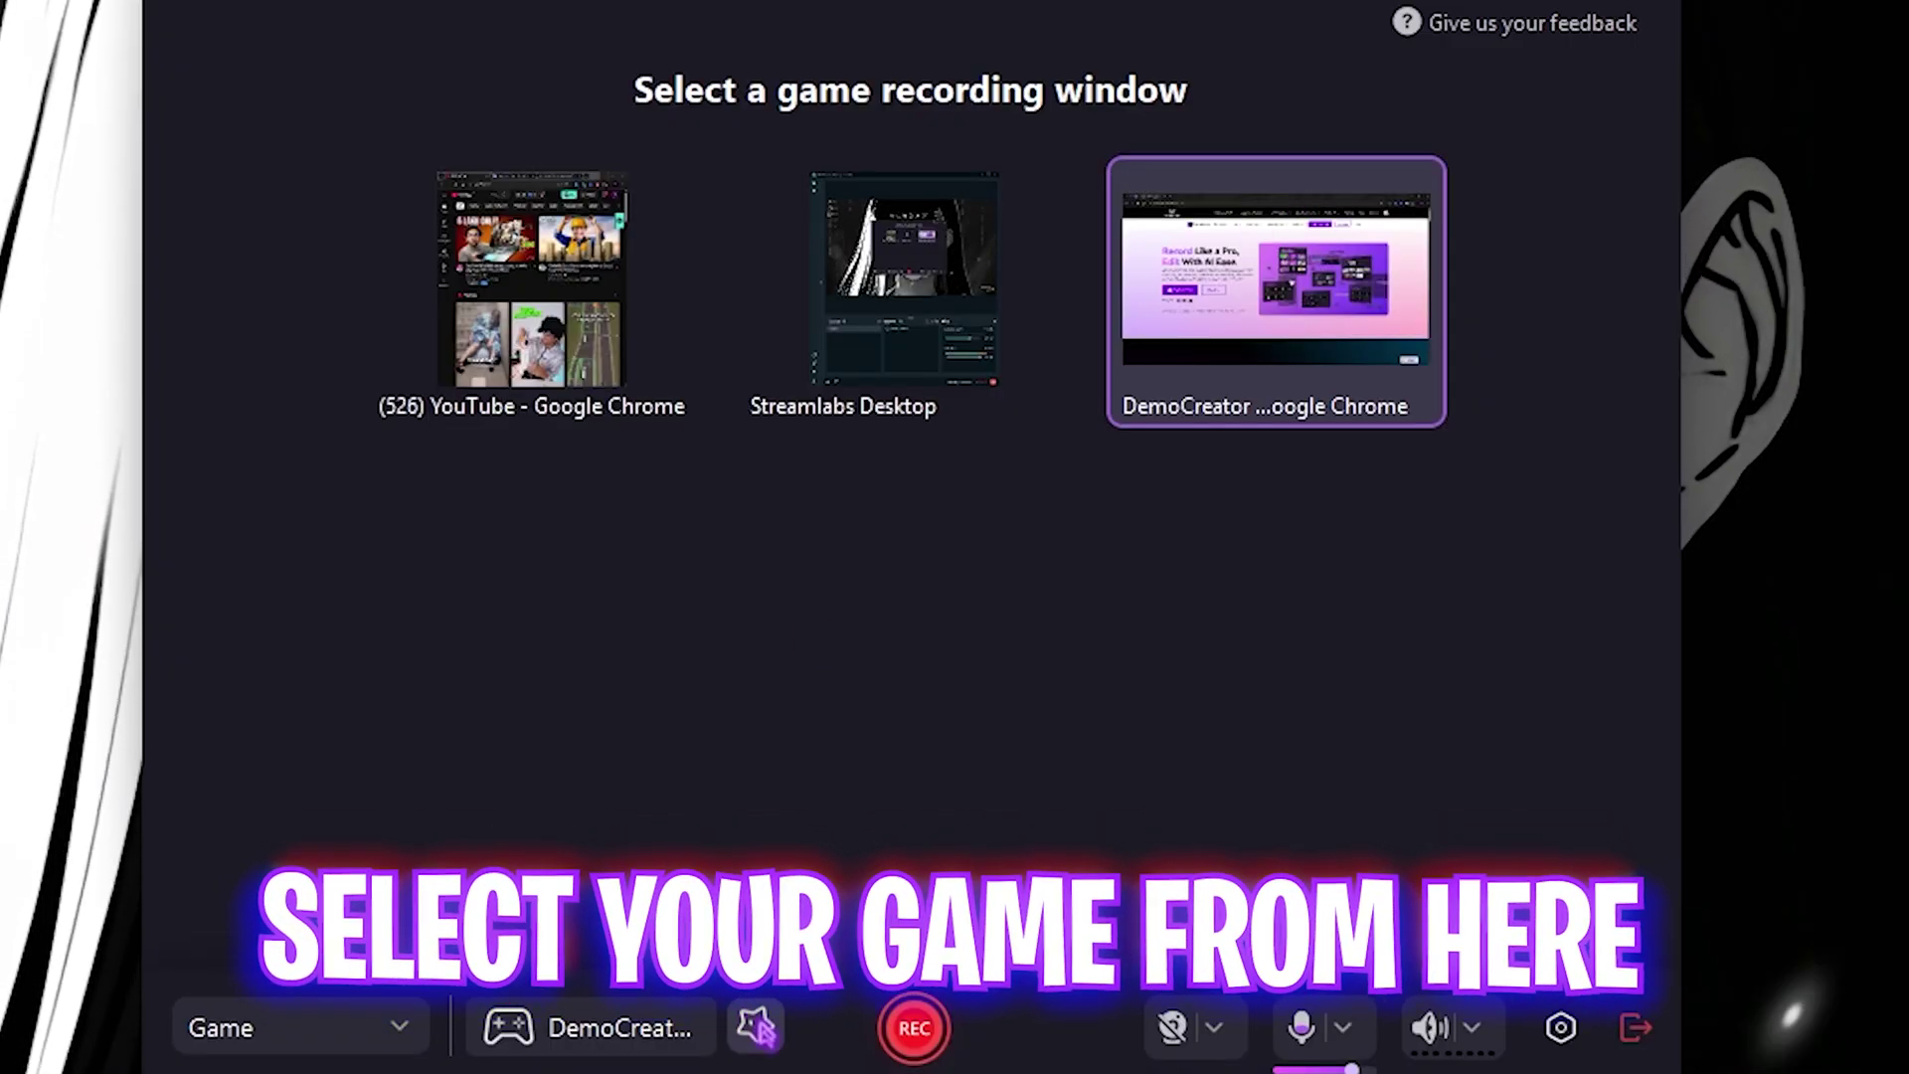
pyautogui.click(757, 1027)
pyautogui.moveTo(1065, 946)
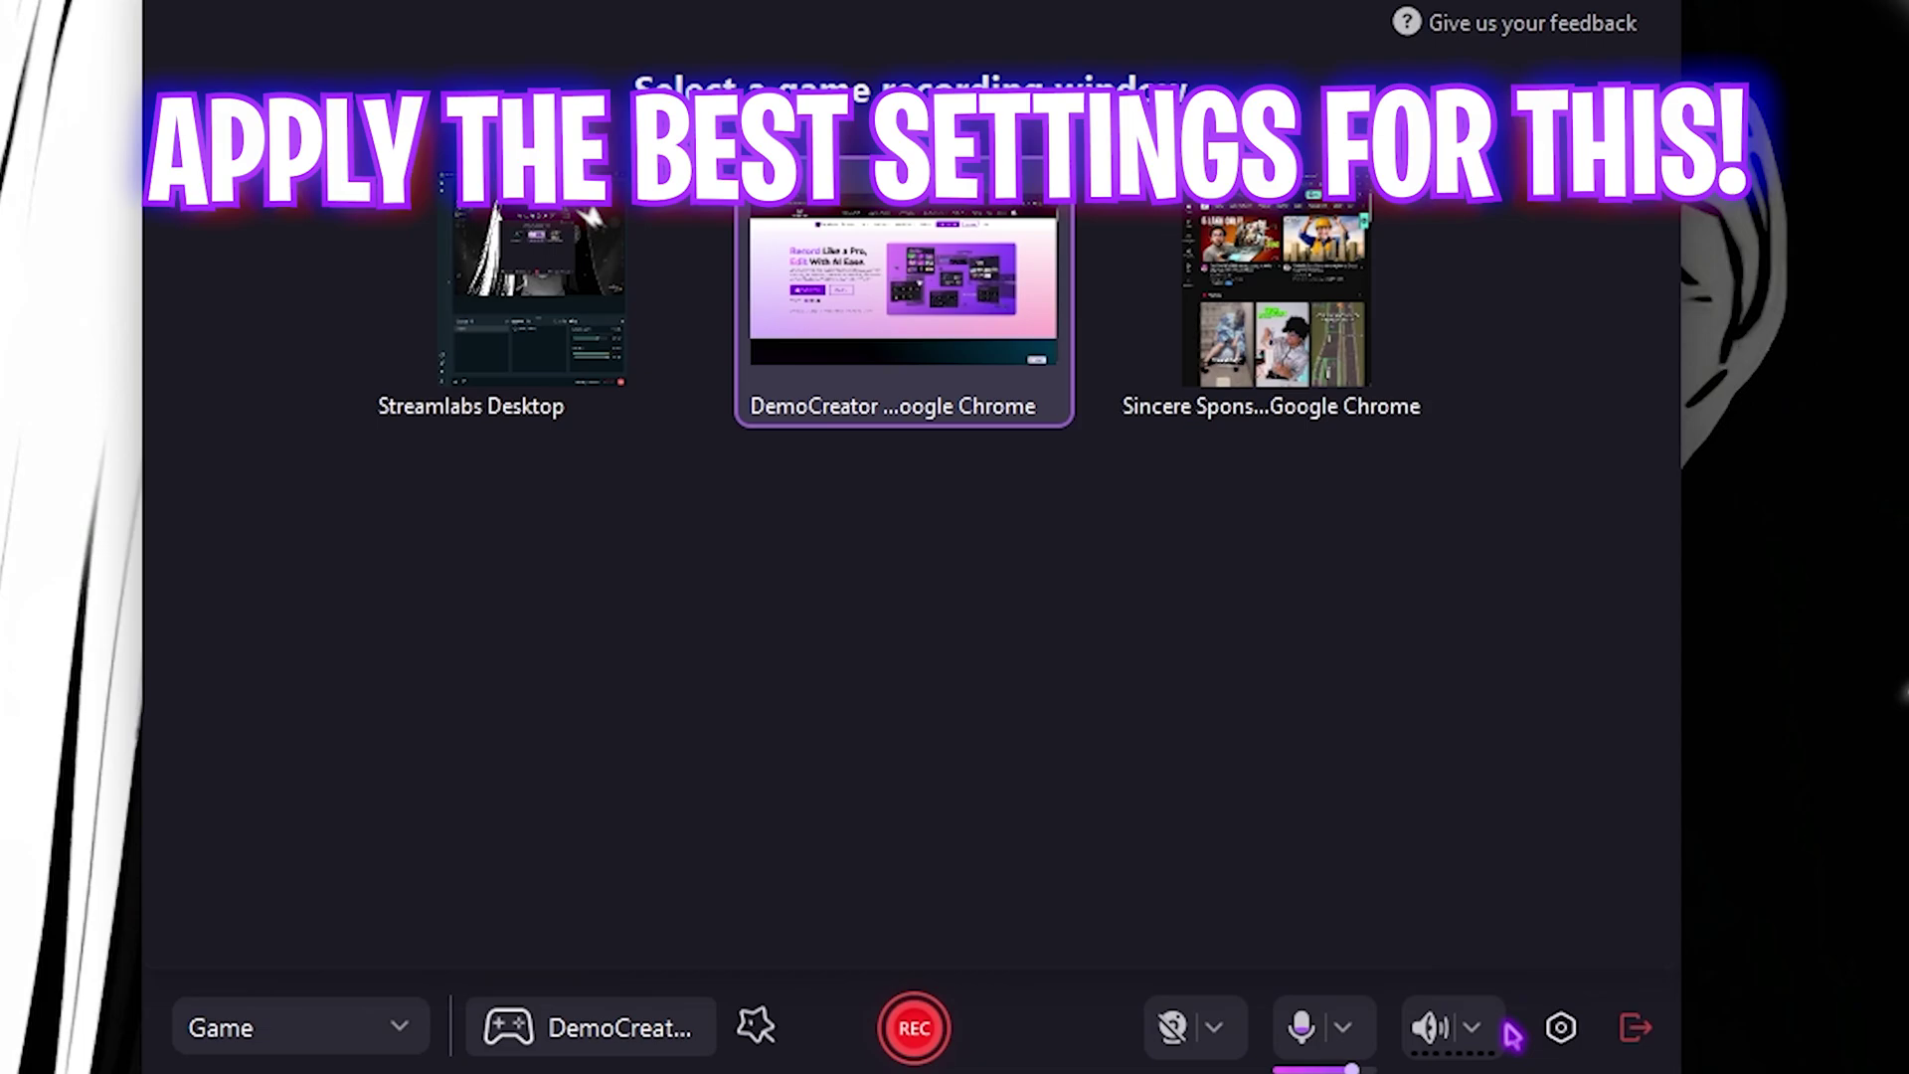
# Step: In Advanced Settings, toggle Hide mouse cursor and Open Preview window, then restore both
pyautogui.click(1559, 1027)
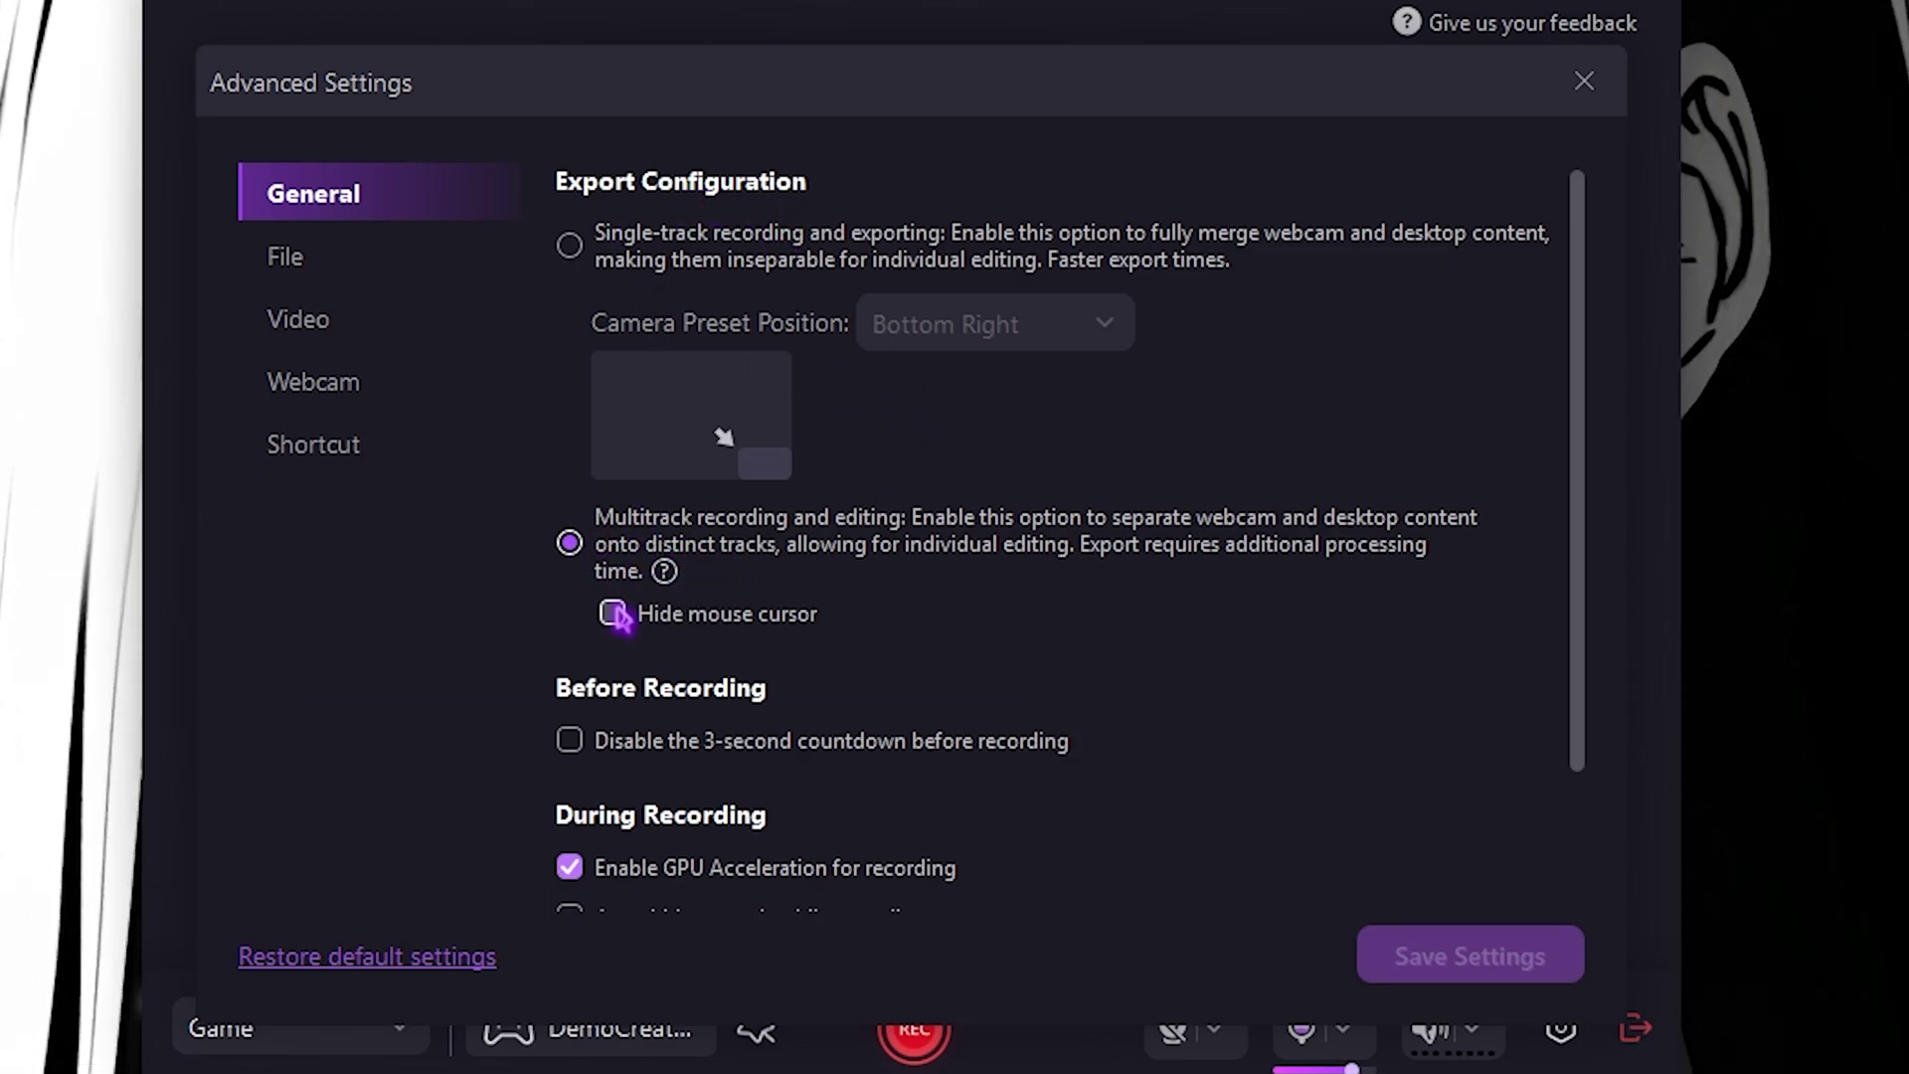
pyautogui.click(614, 614)
pyautogui.click(614, 615)
pyautogui.scroll(-2, 646, 647)
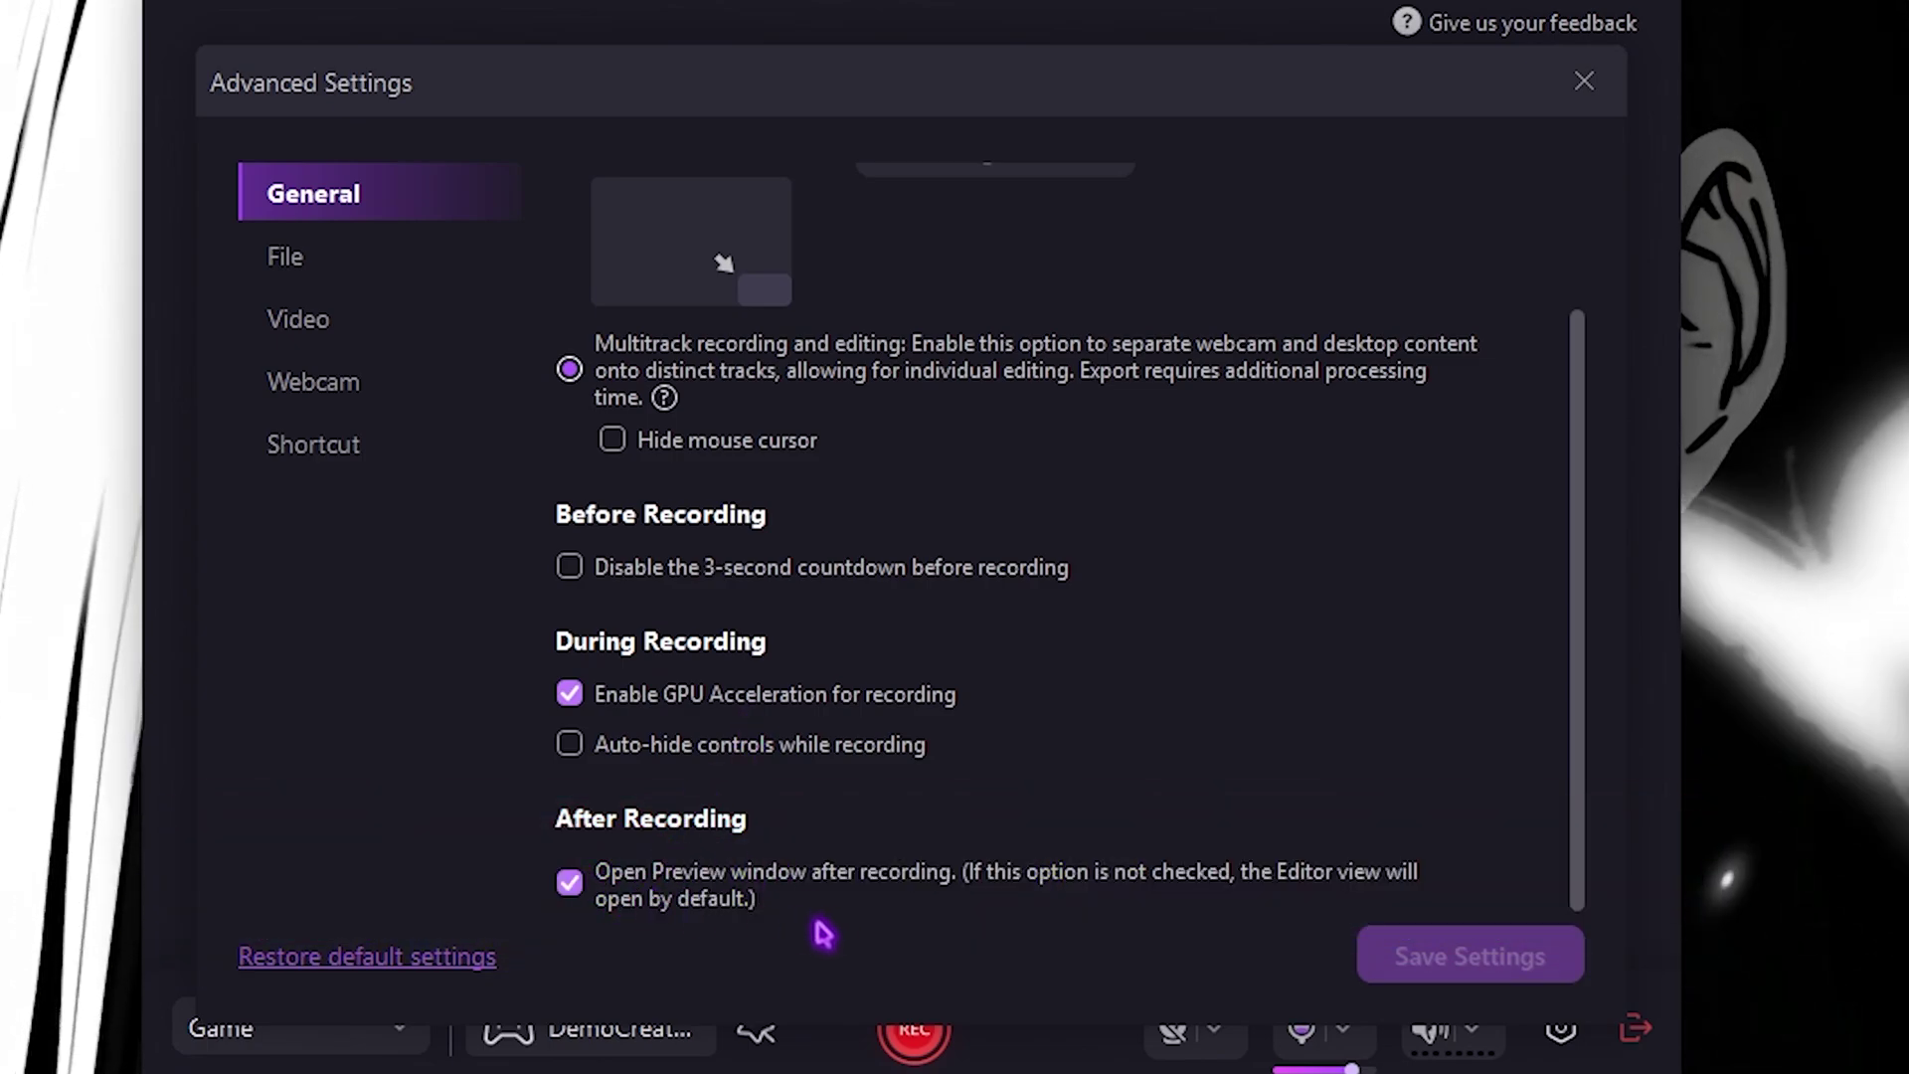
pyautogui.click(602, 888)
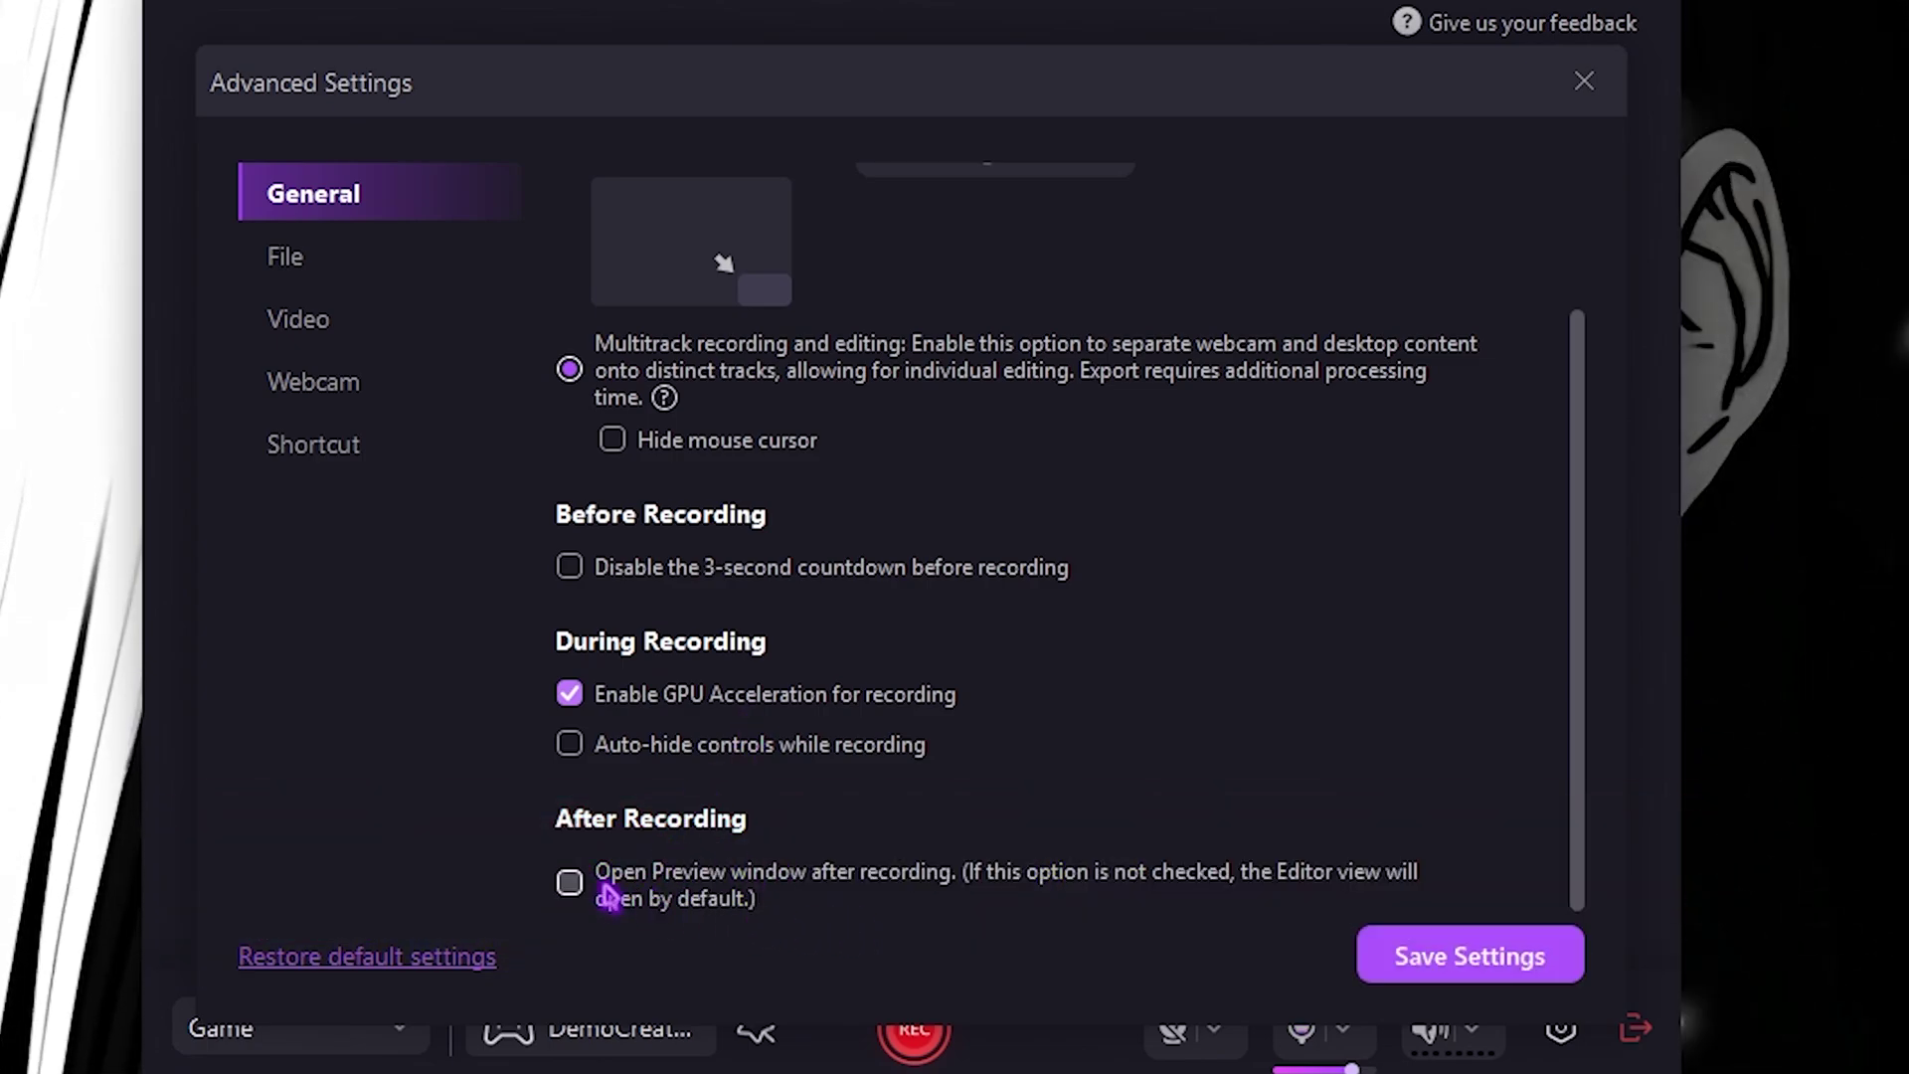
pyautogui.click(709, 893)
# Step: Keep the Video settings at 120 fps with High quality
pyautogui.click(477, 318)
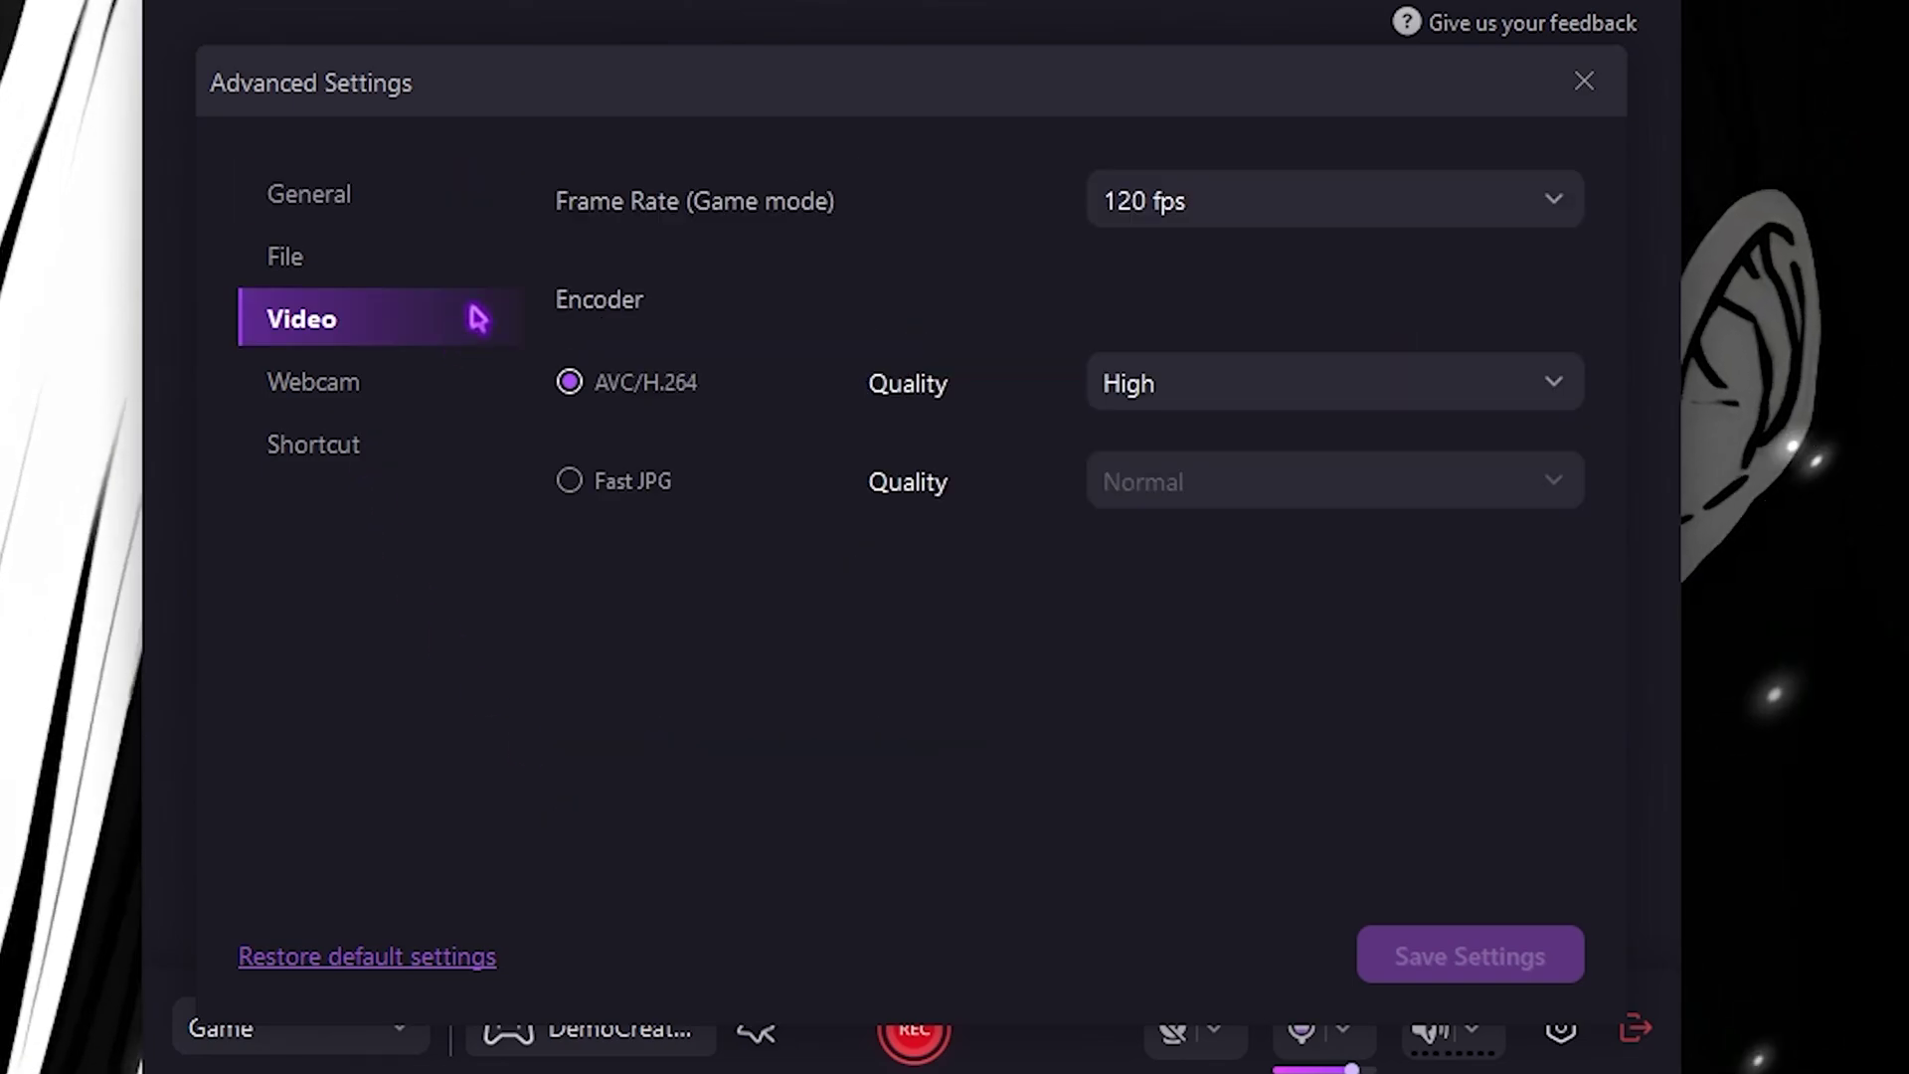
pyautogui.click(1199, 199)
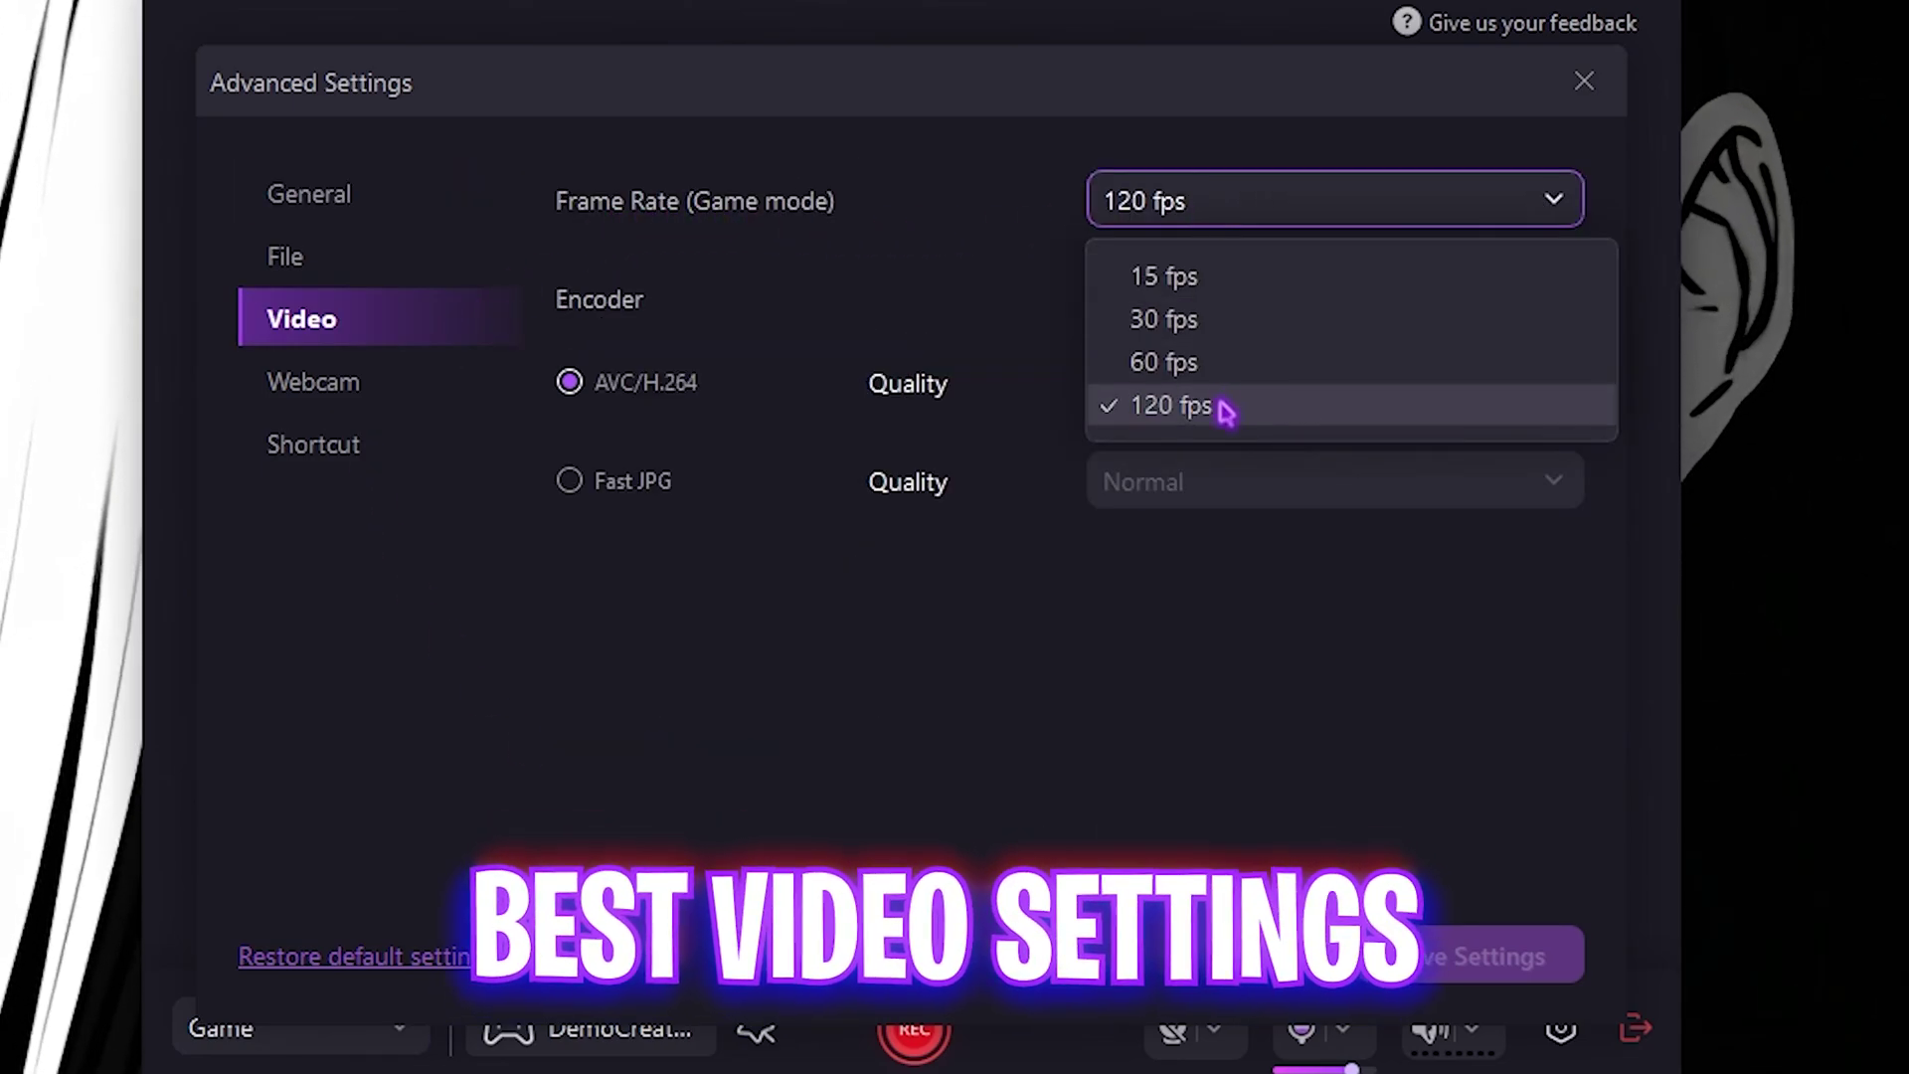
pyautogui.click(1221, 408)
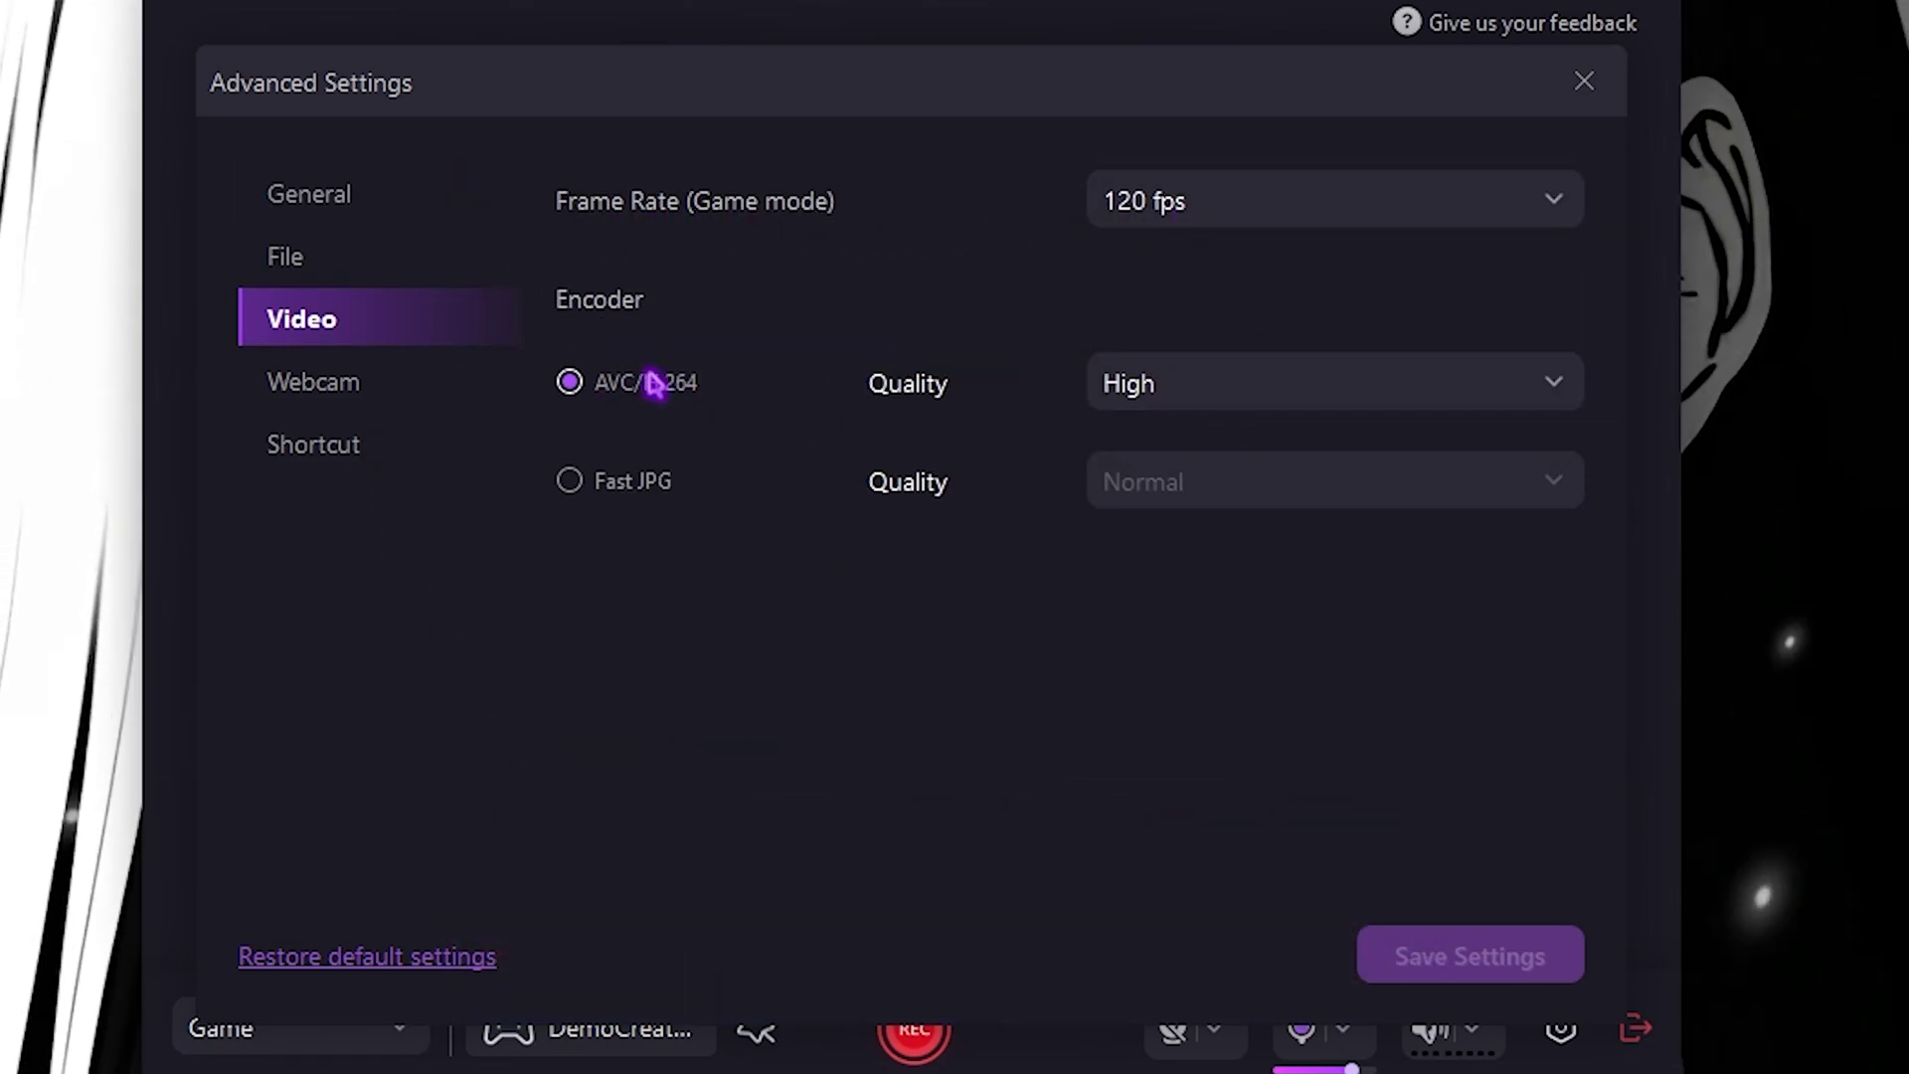
pyautogui.click(1219, 383)
pyautogui.click(1189, 456)
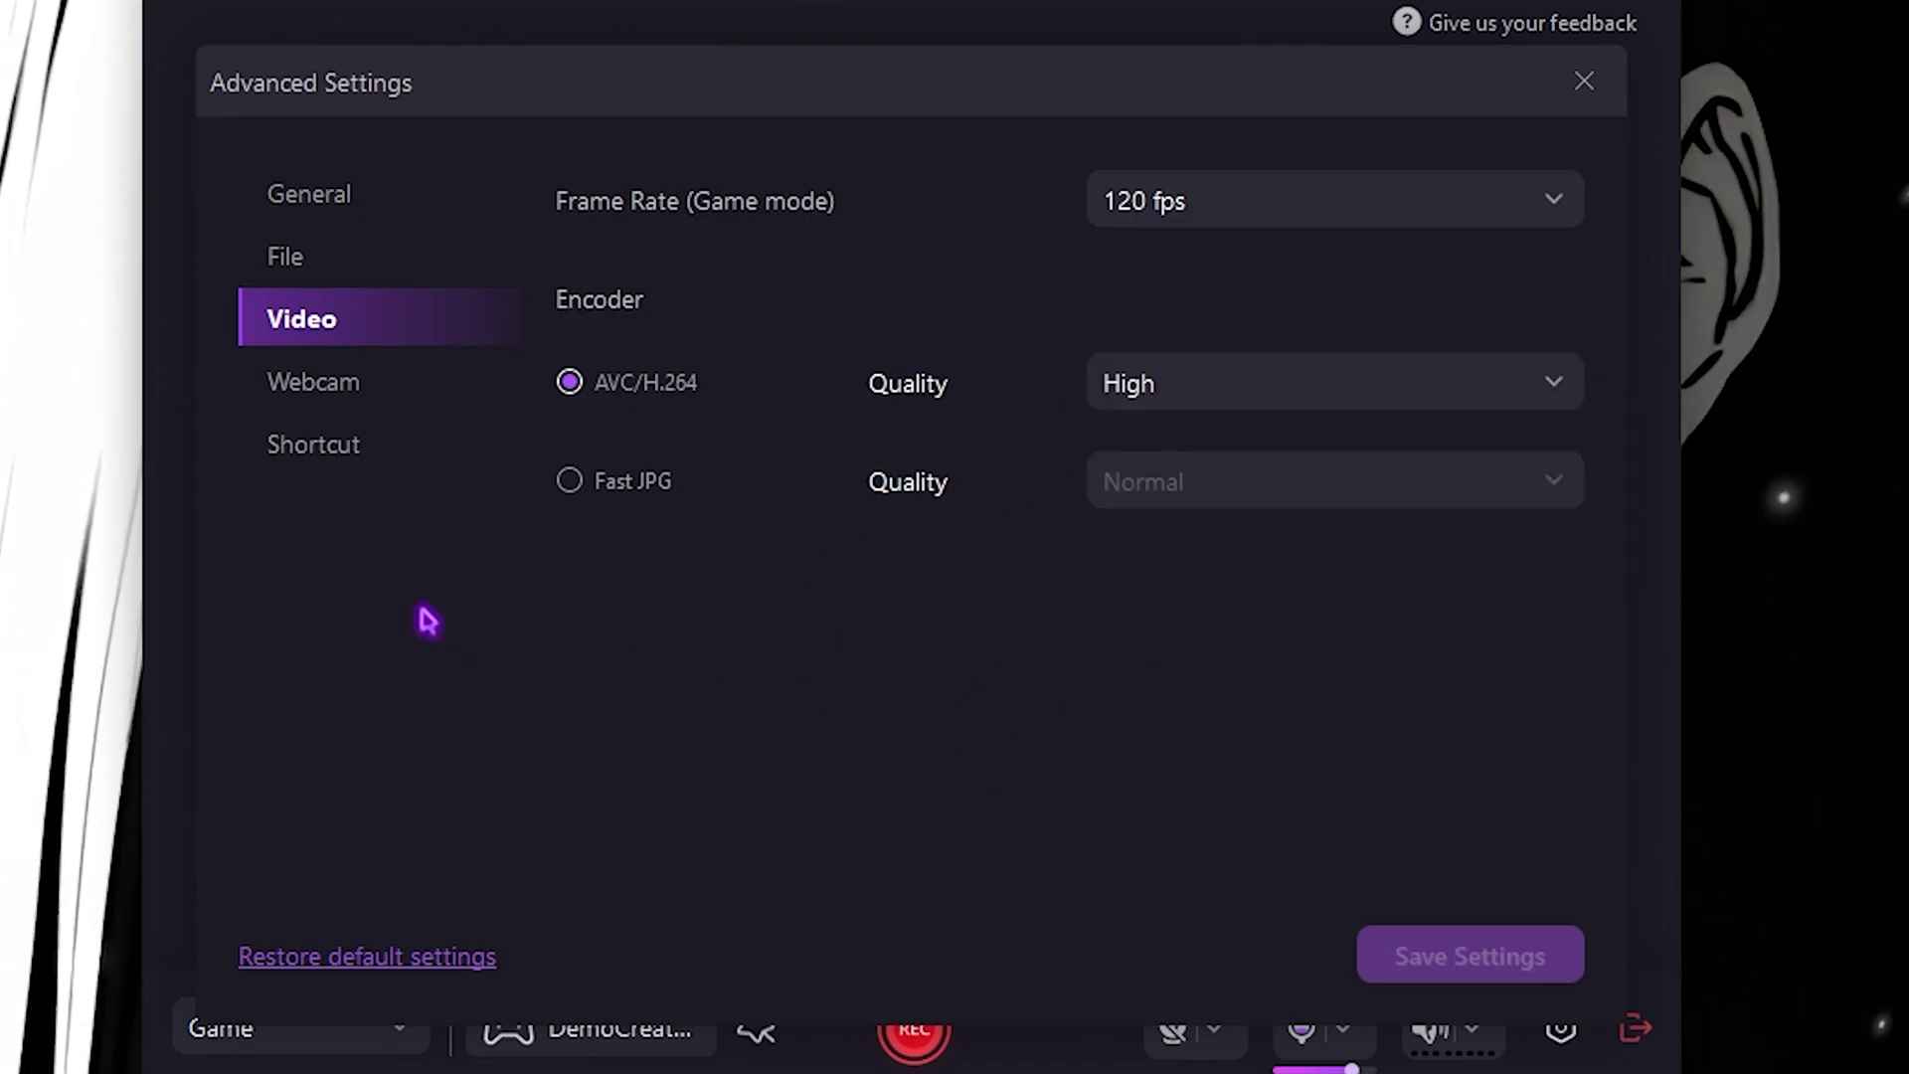
# Step: Keep the Webcam set to None and display the recording shortcuts
pyautogui.click(338, 388)
pyautogui.click(1177, 204)
pyautogui.click(1276, 282)
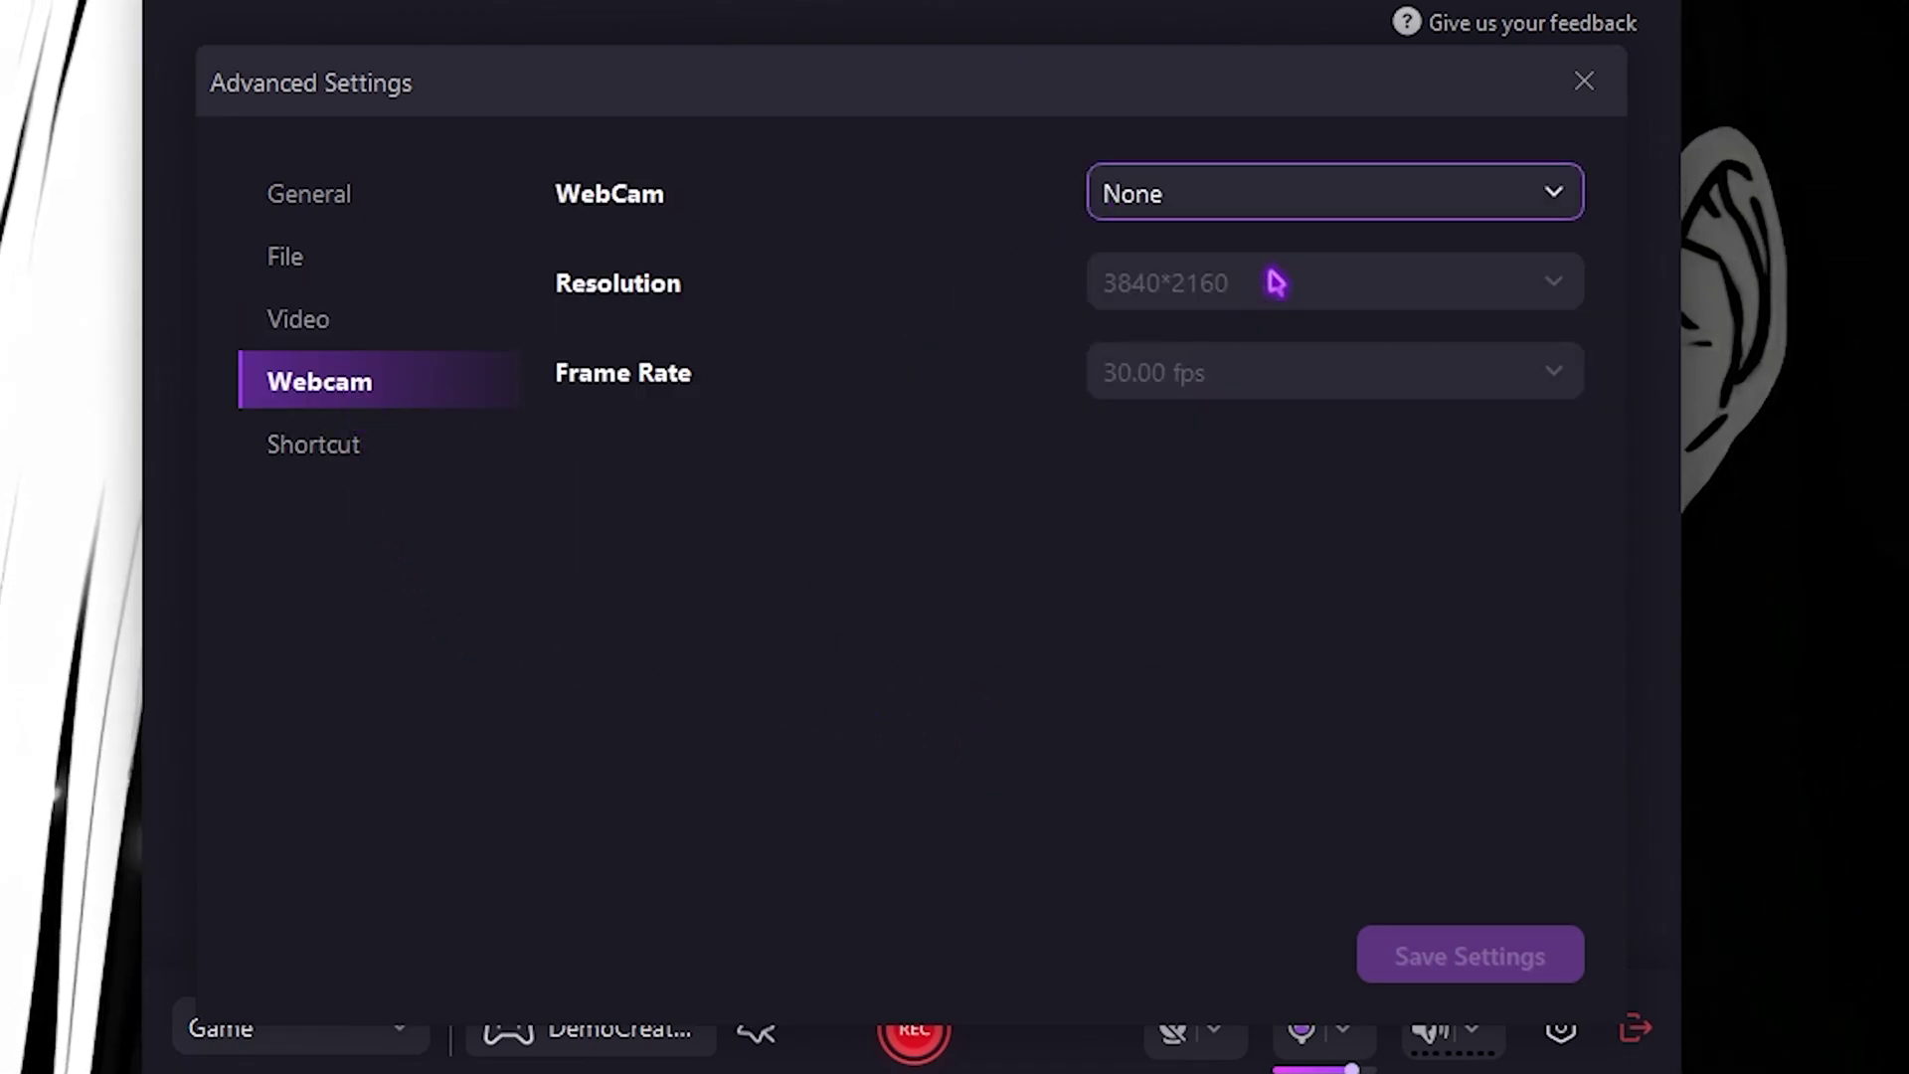
pyautogui.click(328, 450)
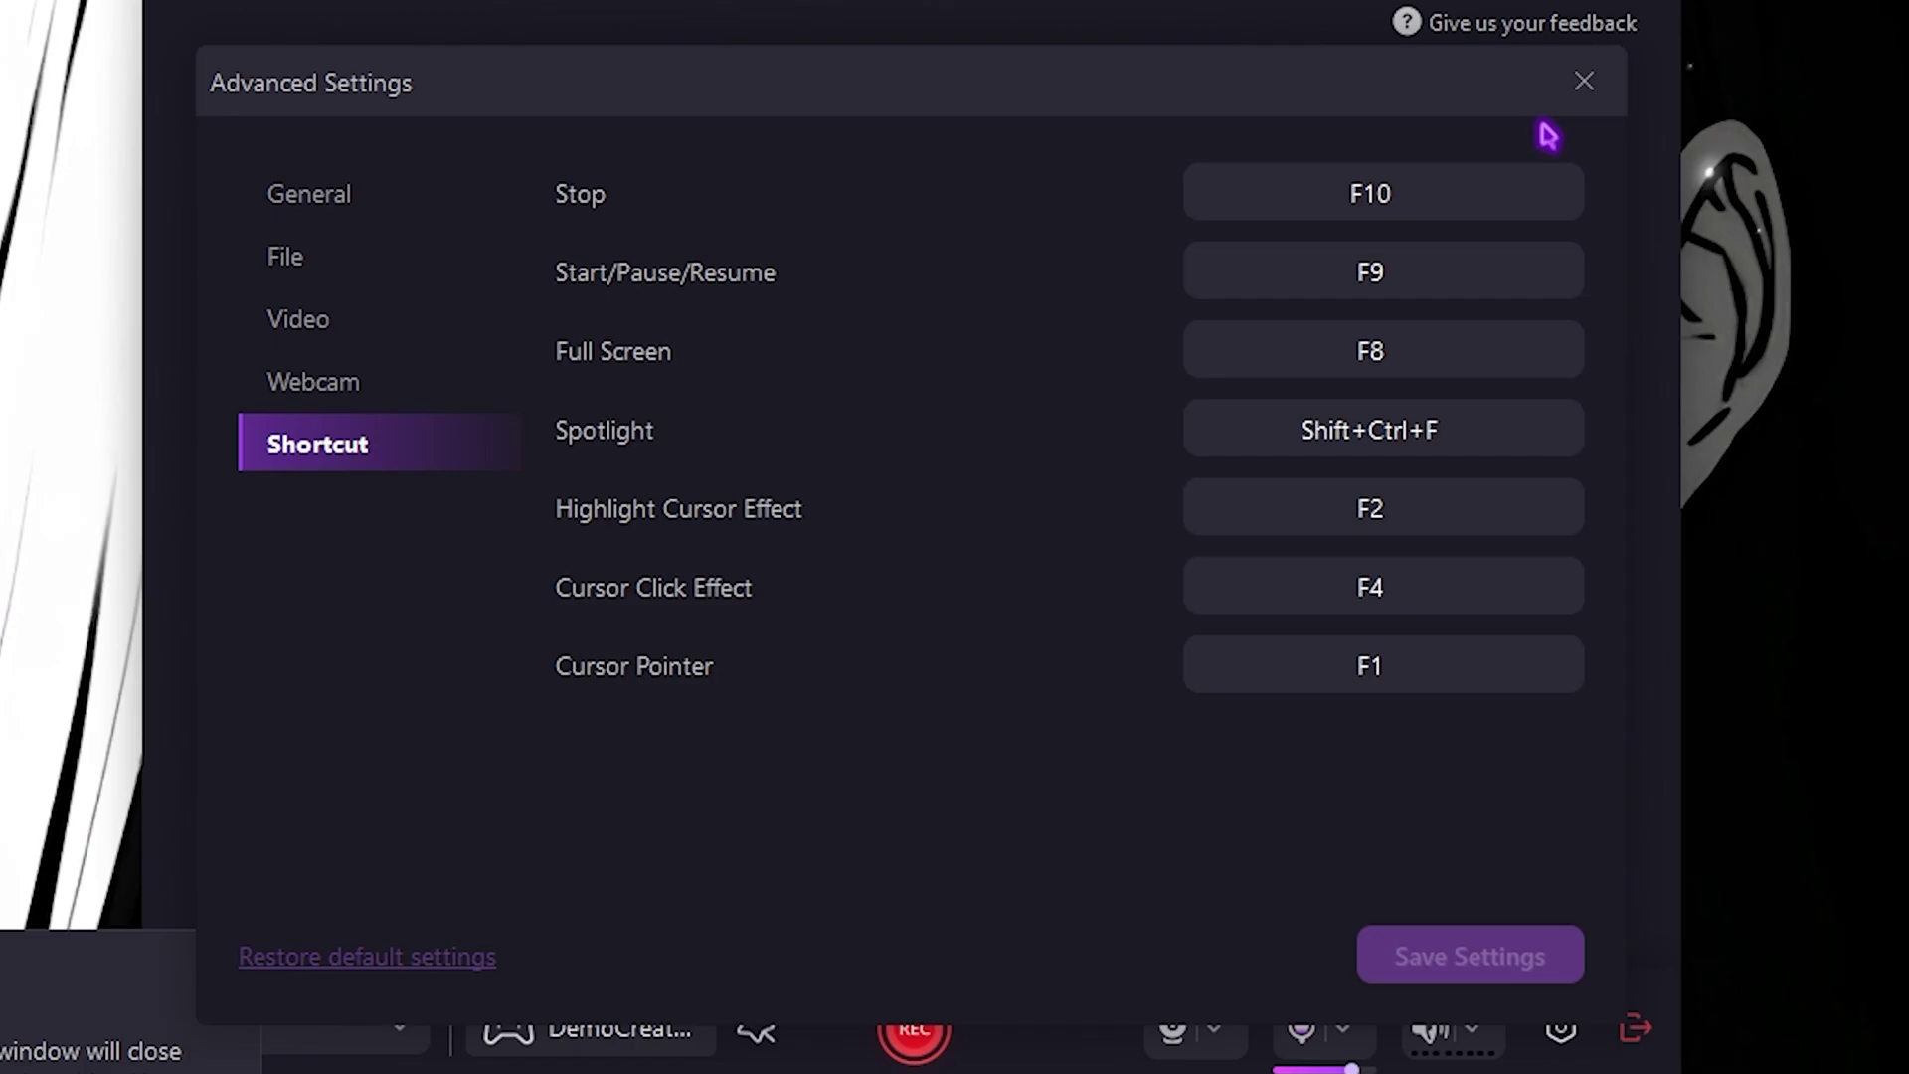
# Step: Close Advanced Settings and open the Video Editor holding the Marvel Rivals recording
pyautogui.click(1585, 81)
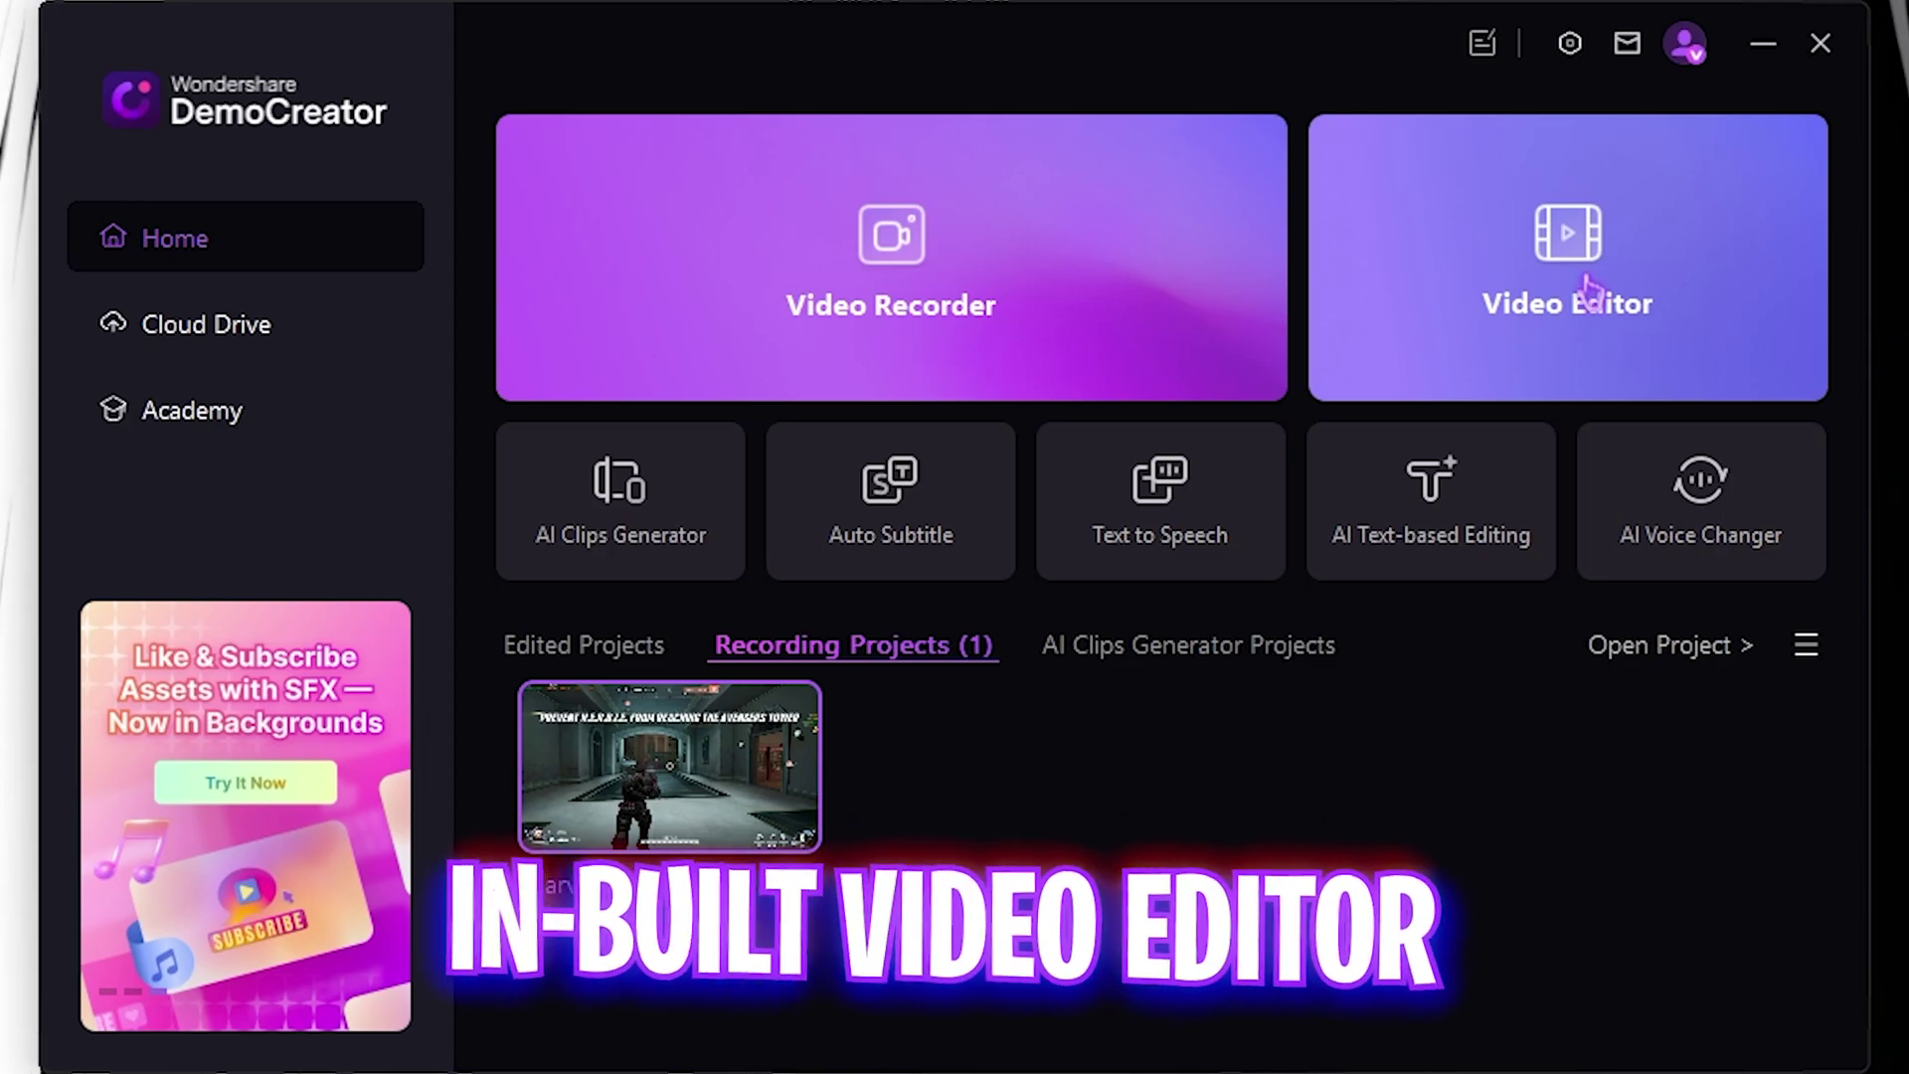
pyautogui.click(1501, 286)
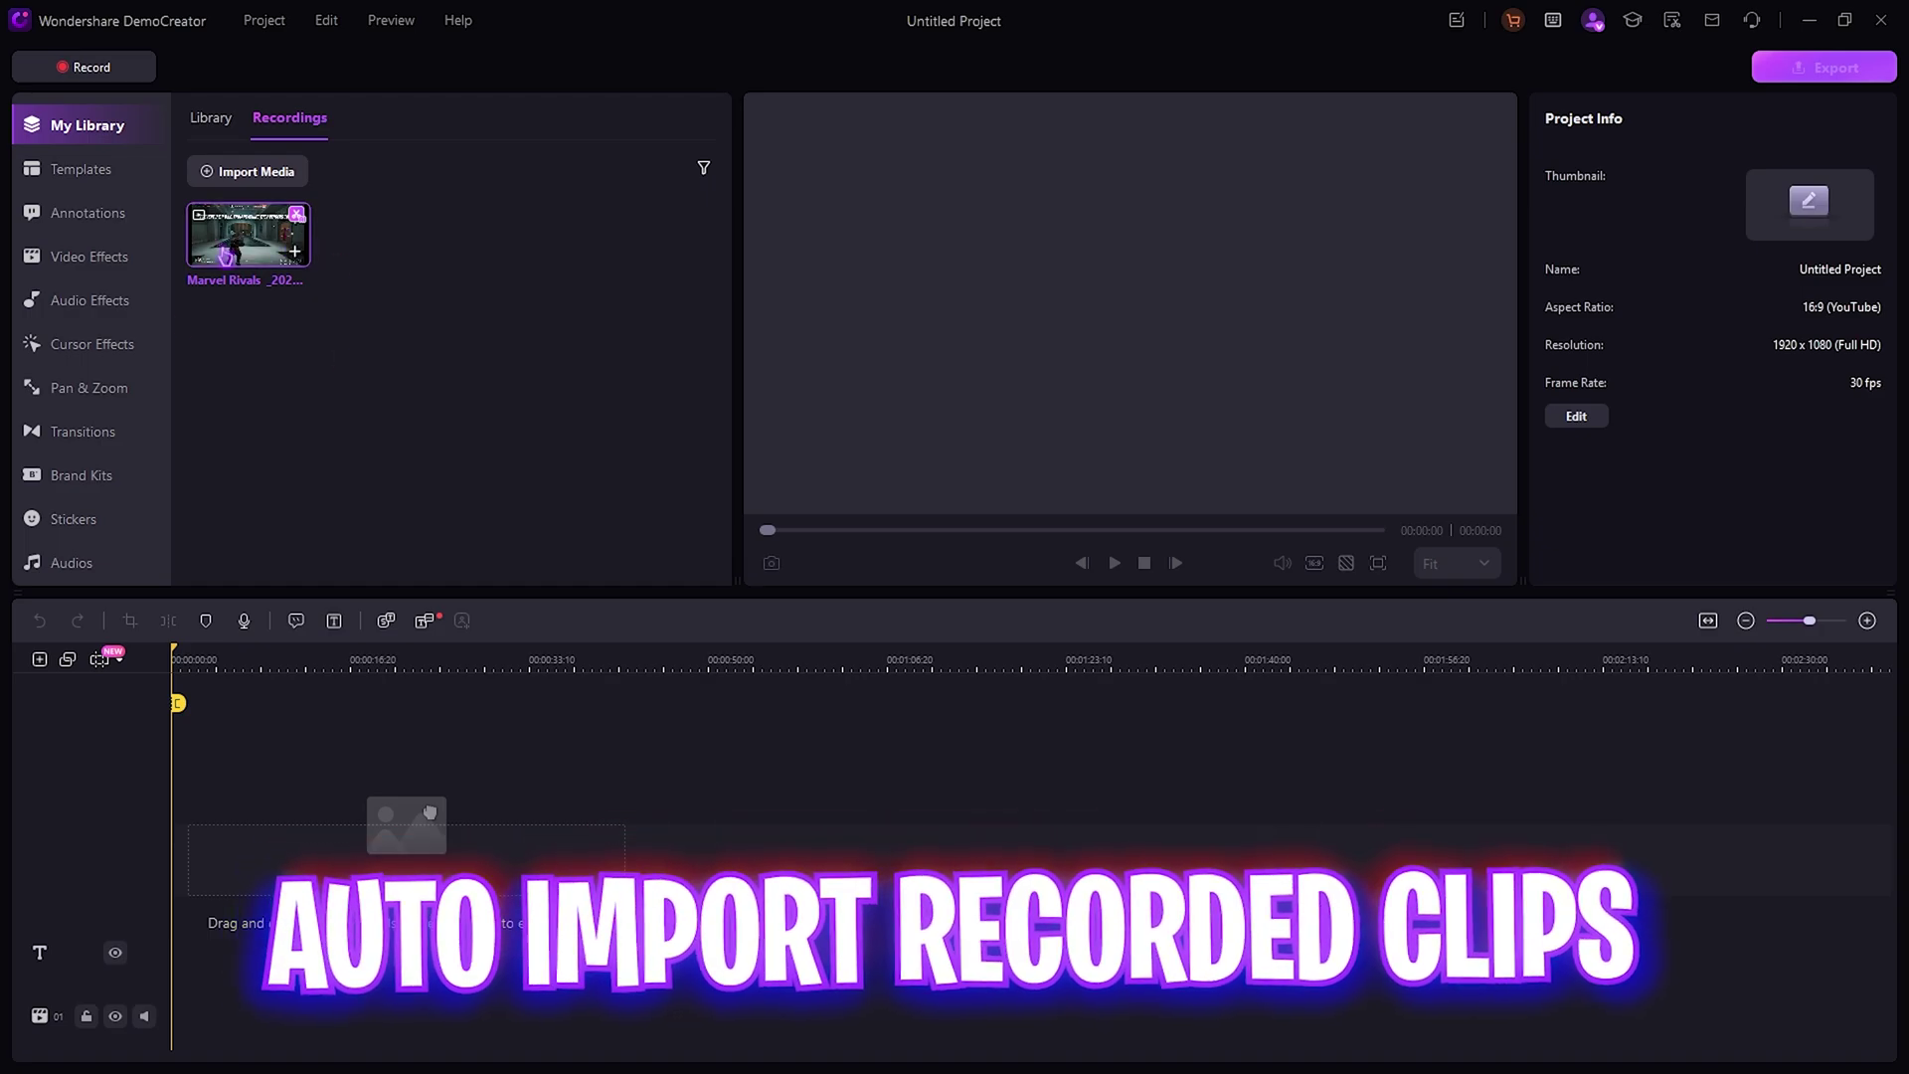
# Step: Drag the Marvel Rivals recording onto the timeline and answer the project settings prompt
pyautogui.moveTo(430, 813); pyautogui.dragTo(155, 847)
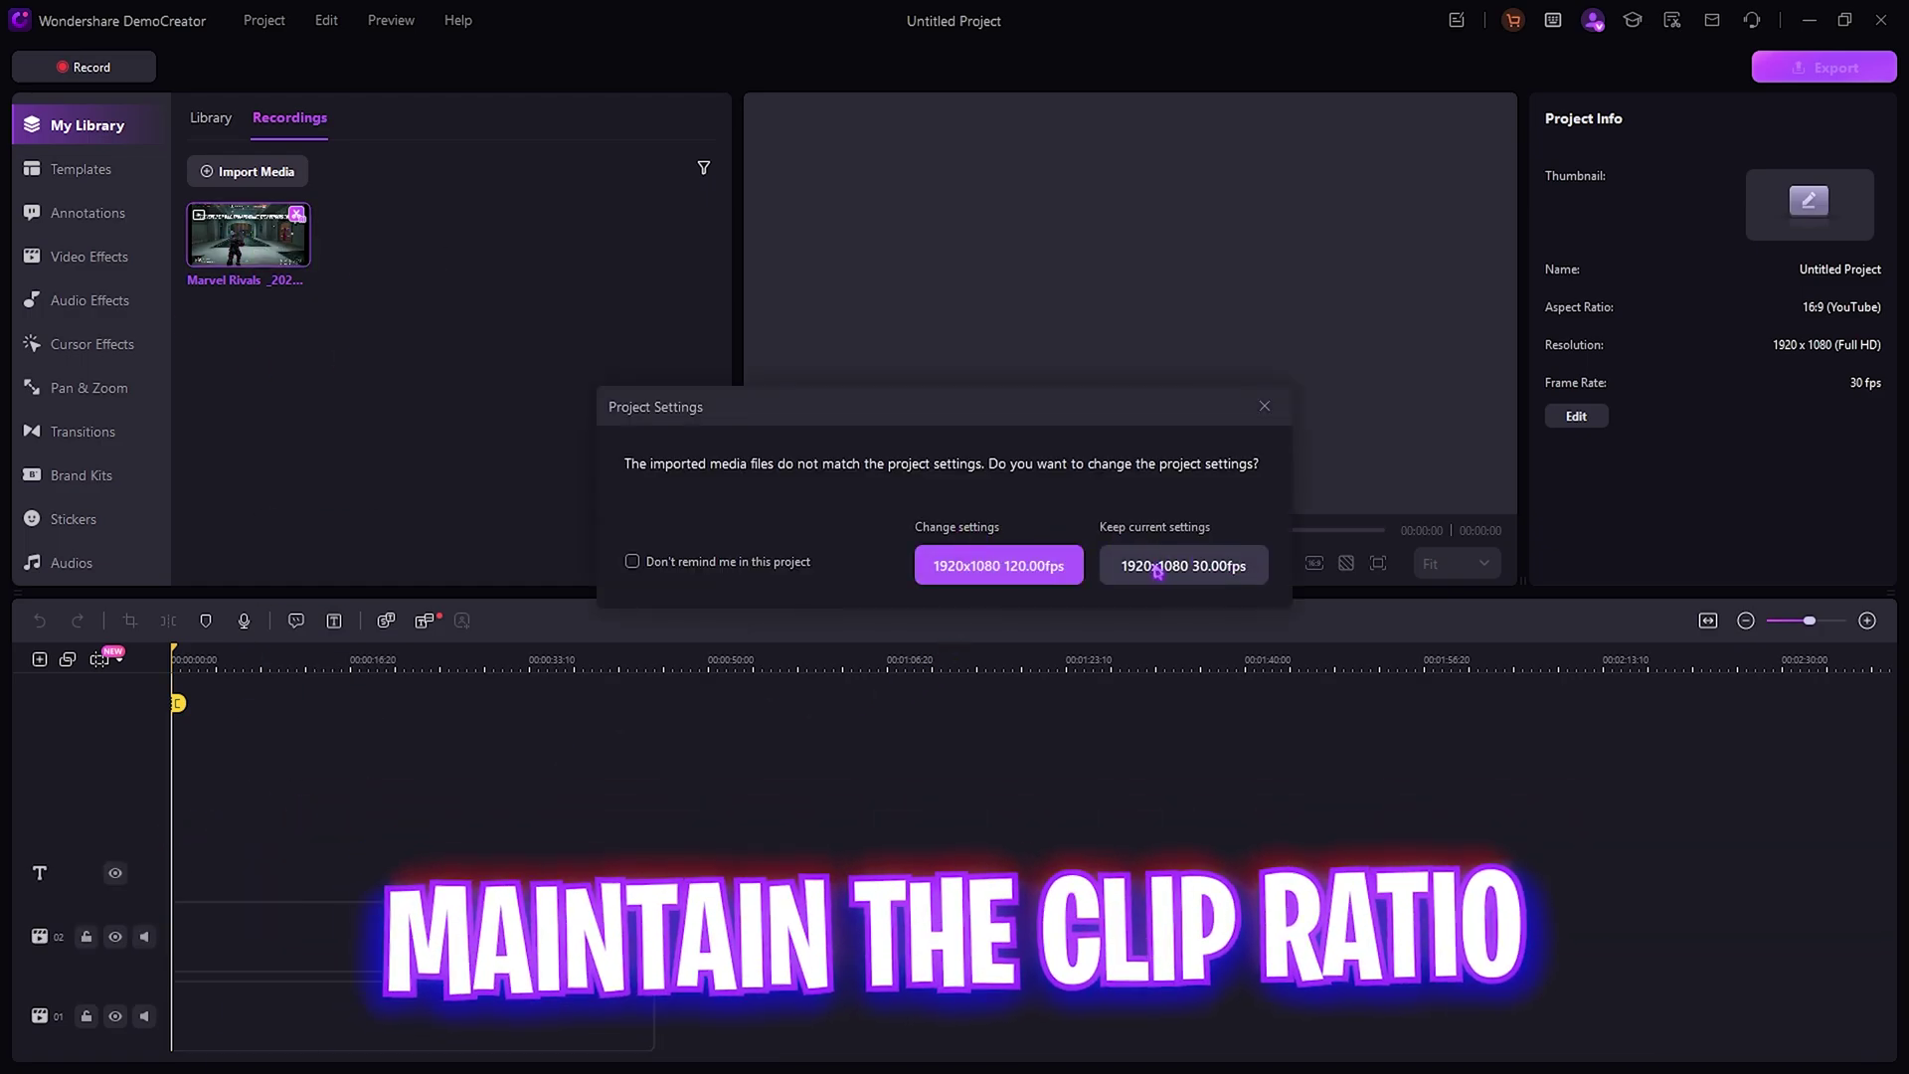
pyautogui.click(1027, 575)
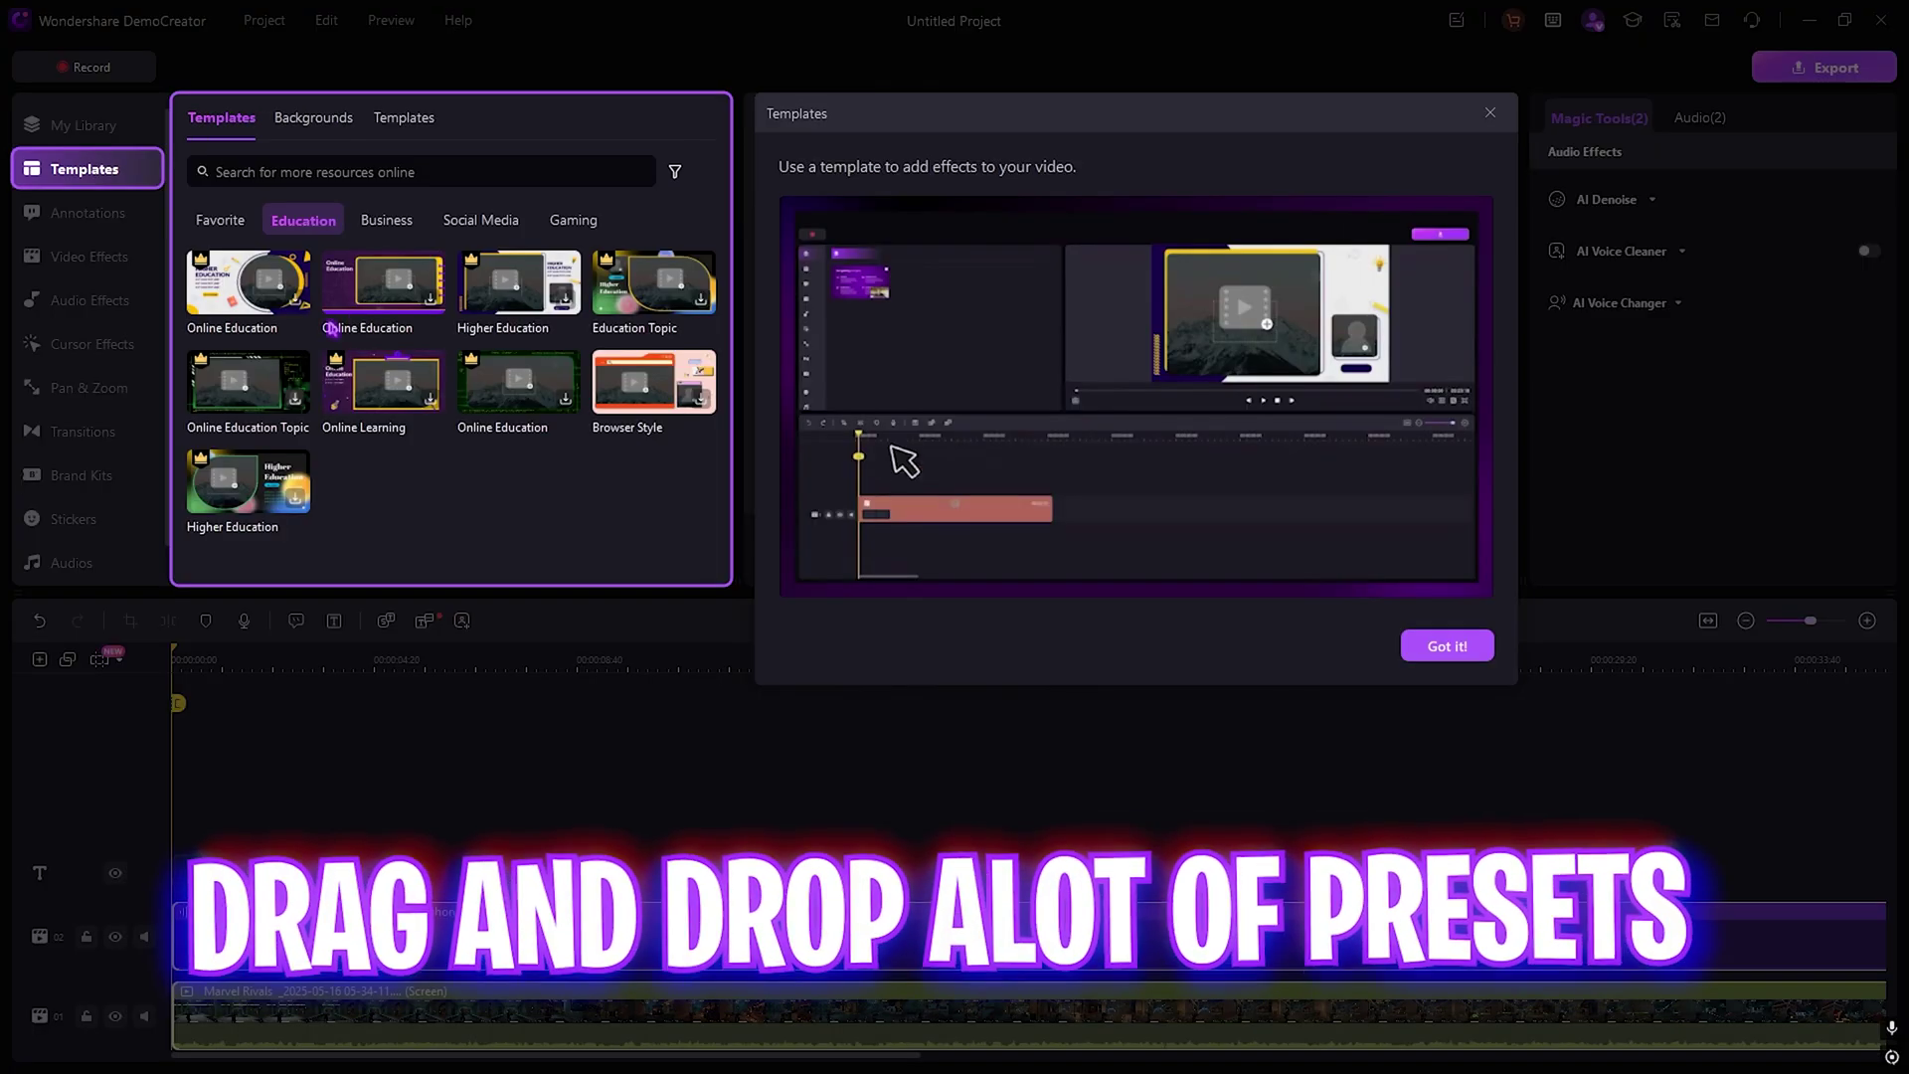
# Step: Add the Popular Rectangle 02 annotation above the gameplay clip and play the preview
pyautogui.click(1452, 642)
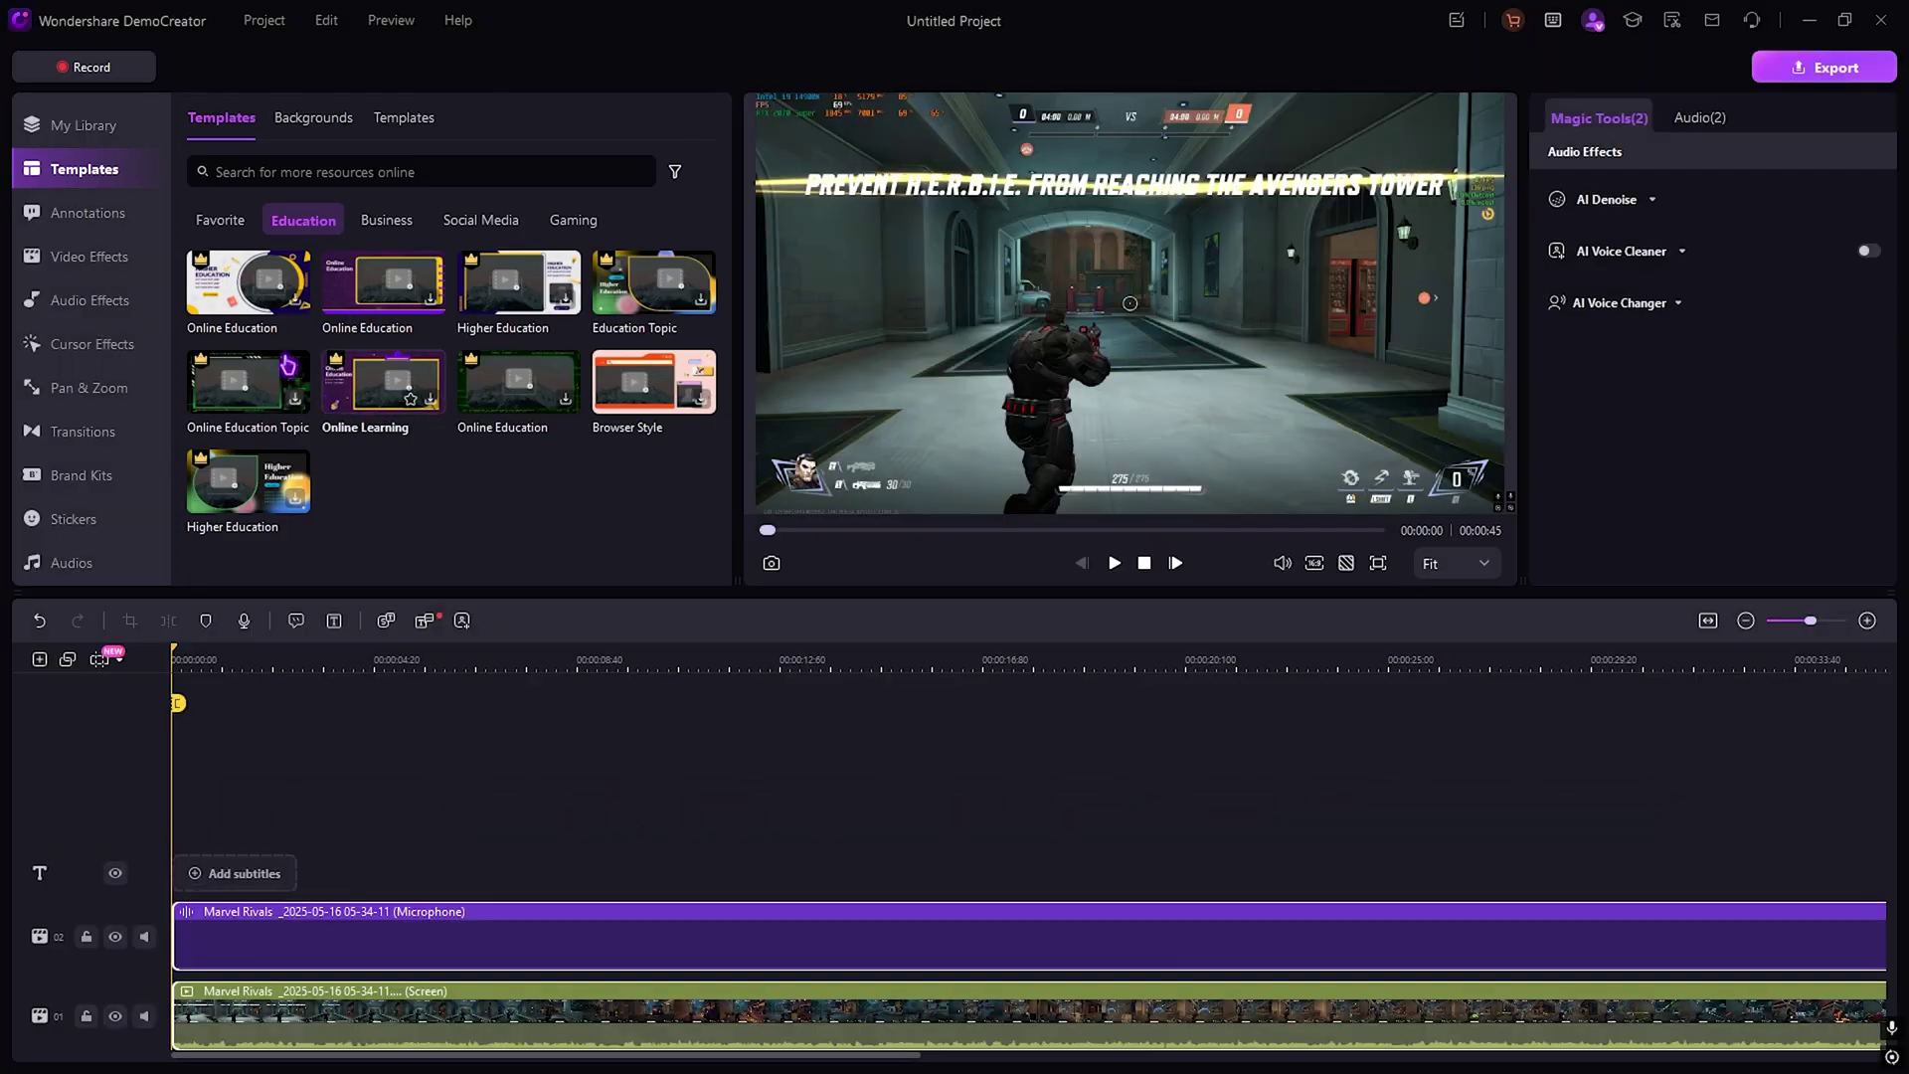
pyautogui.click(89, 213)
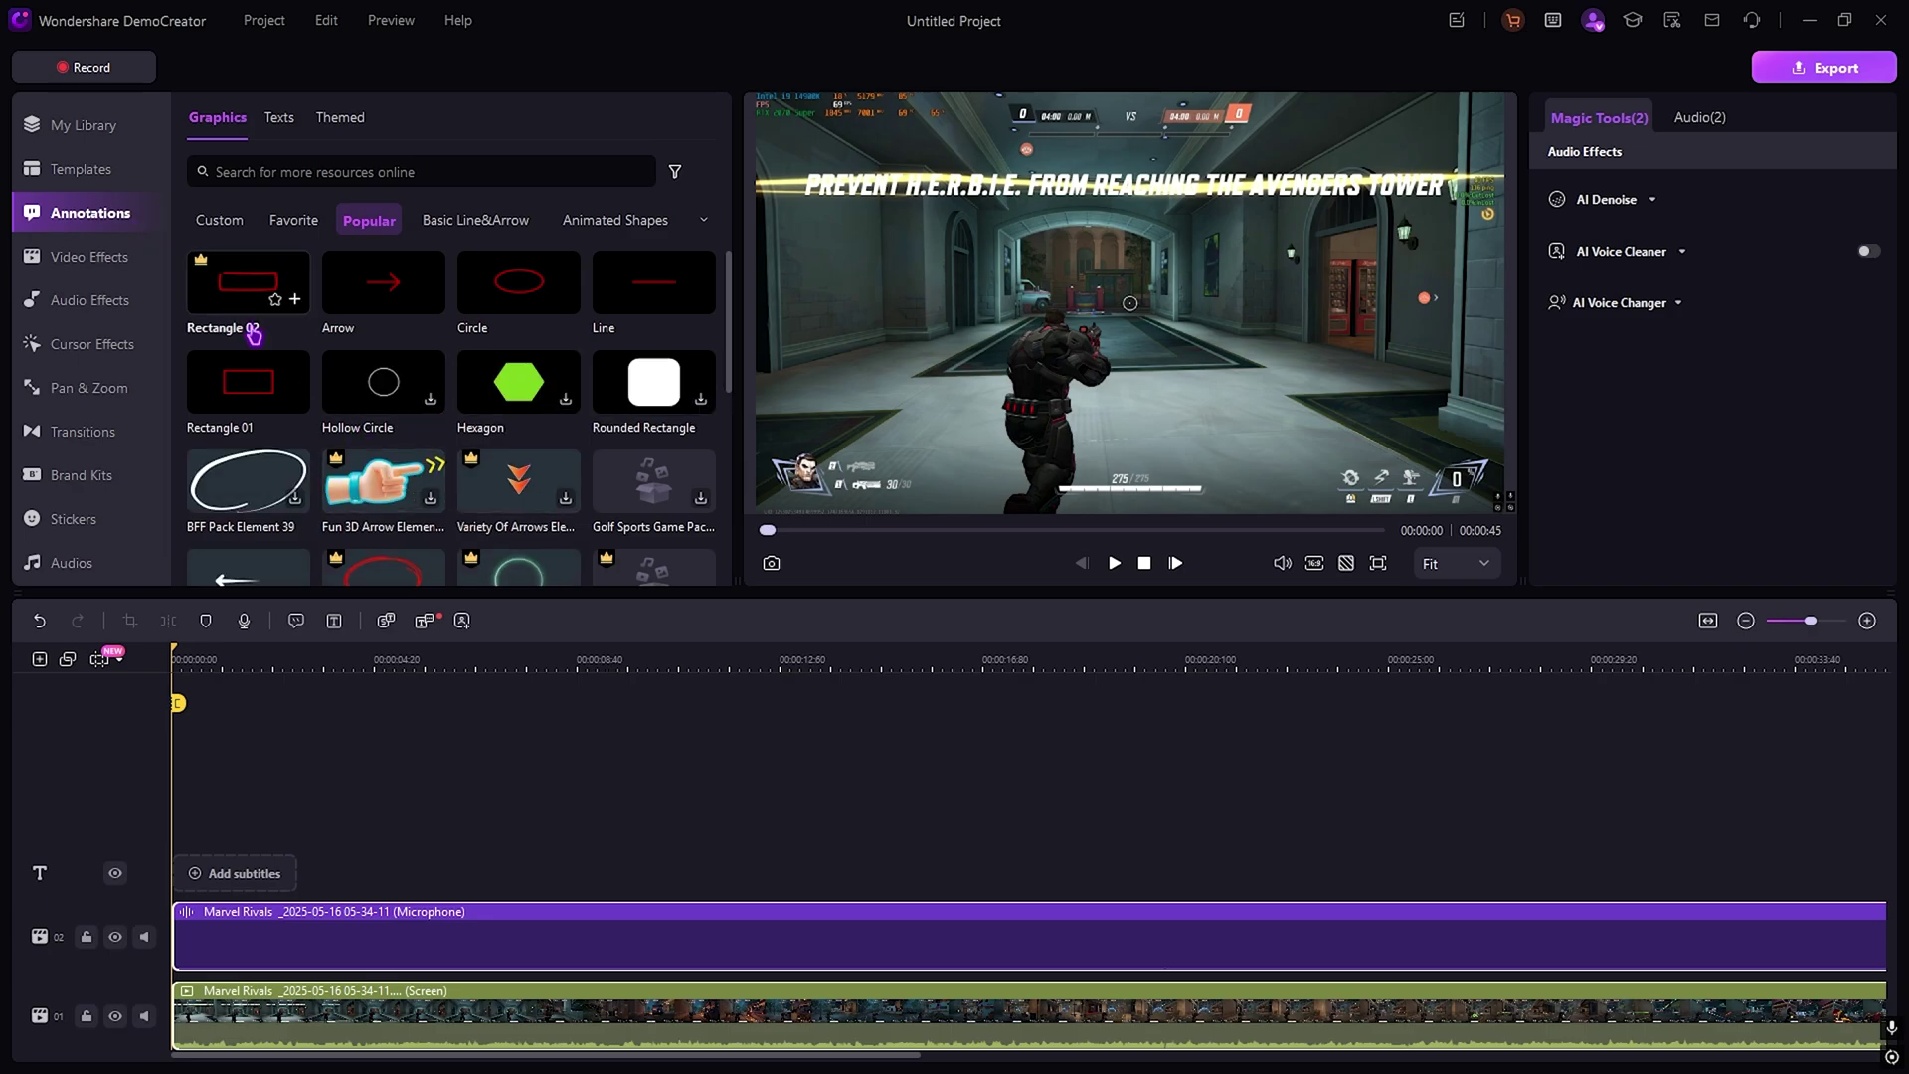
pyautogui.click(126, 266)
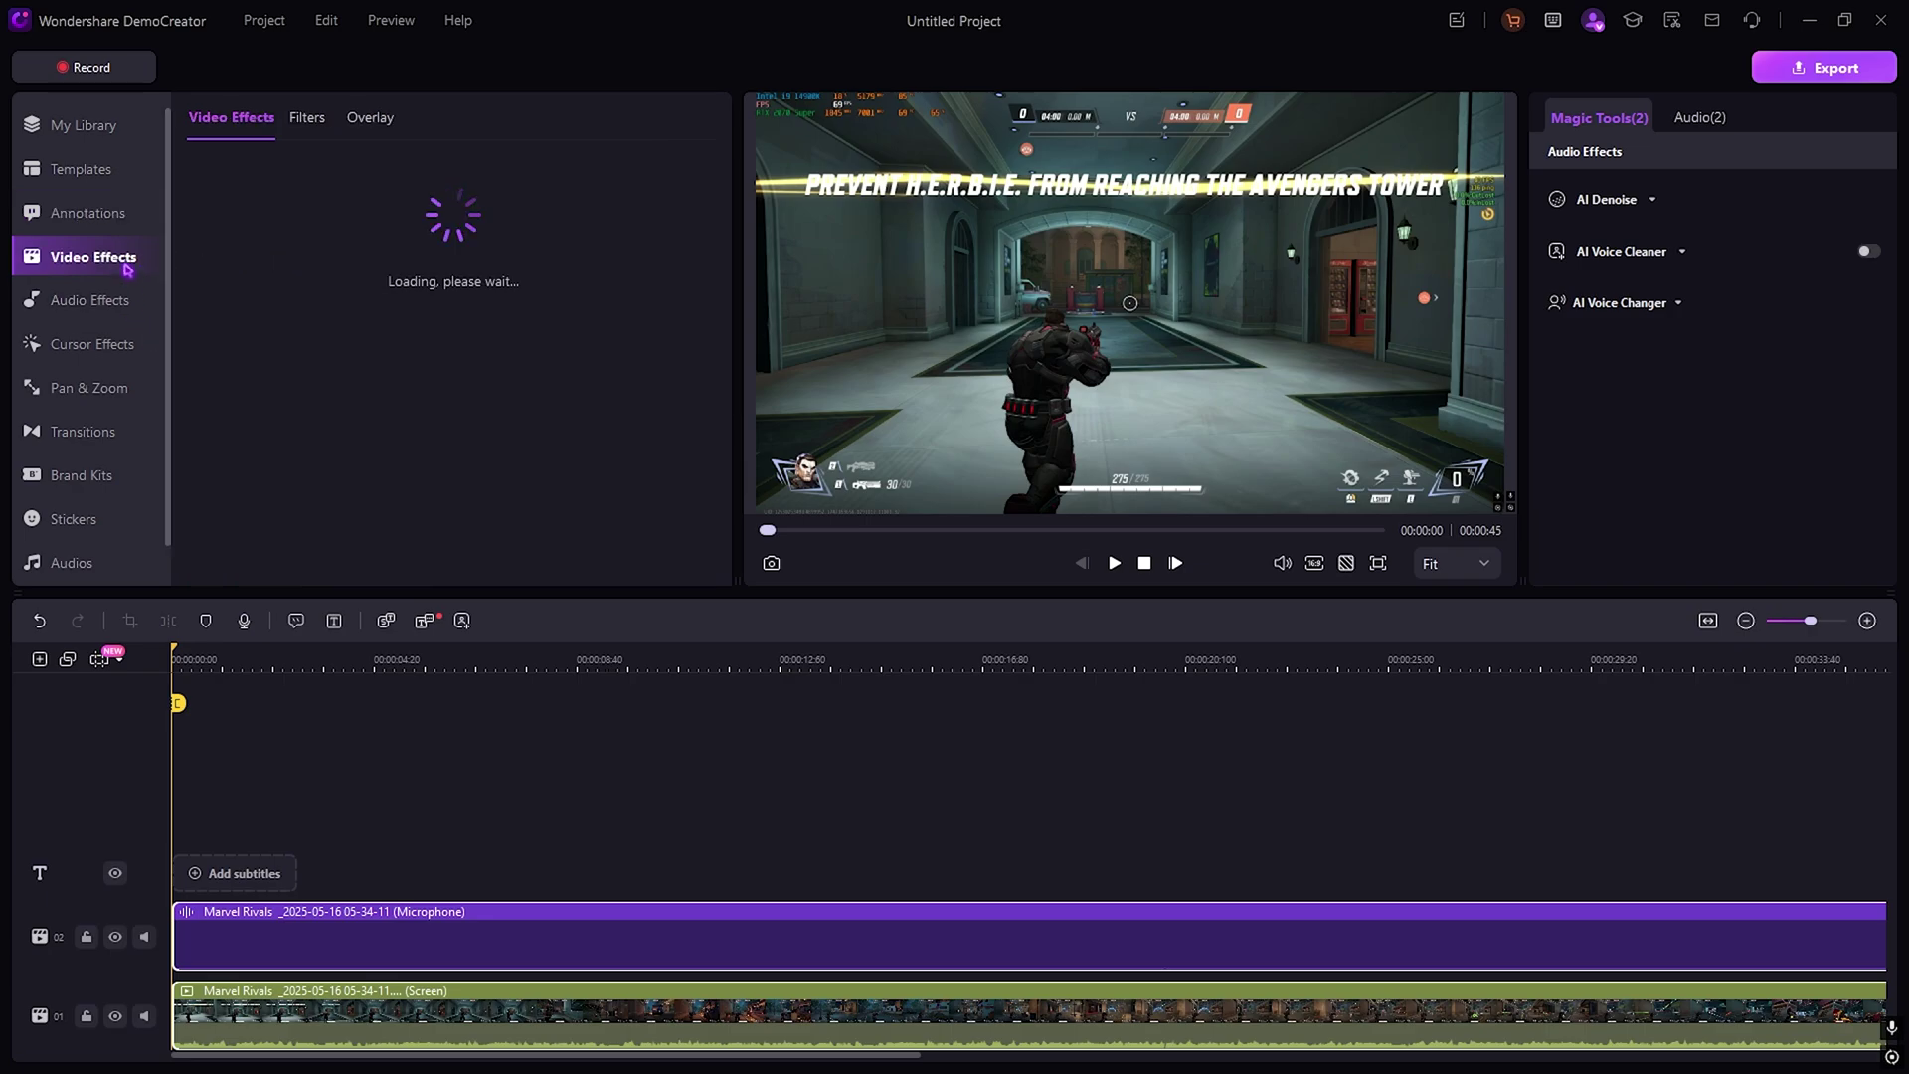
pyautogui.click(140, 213)
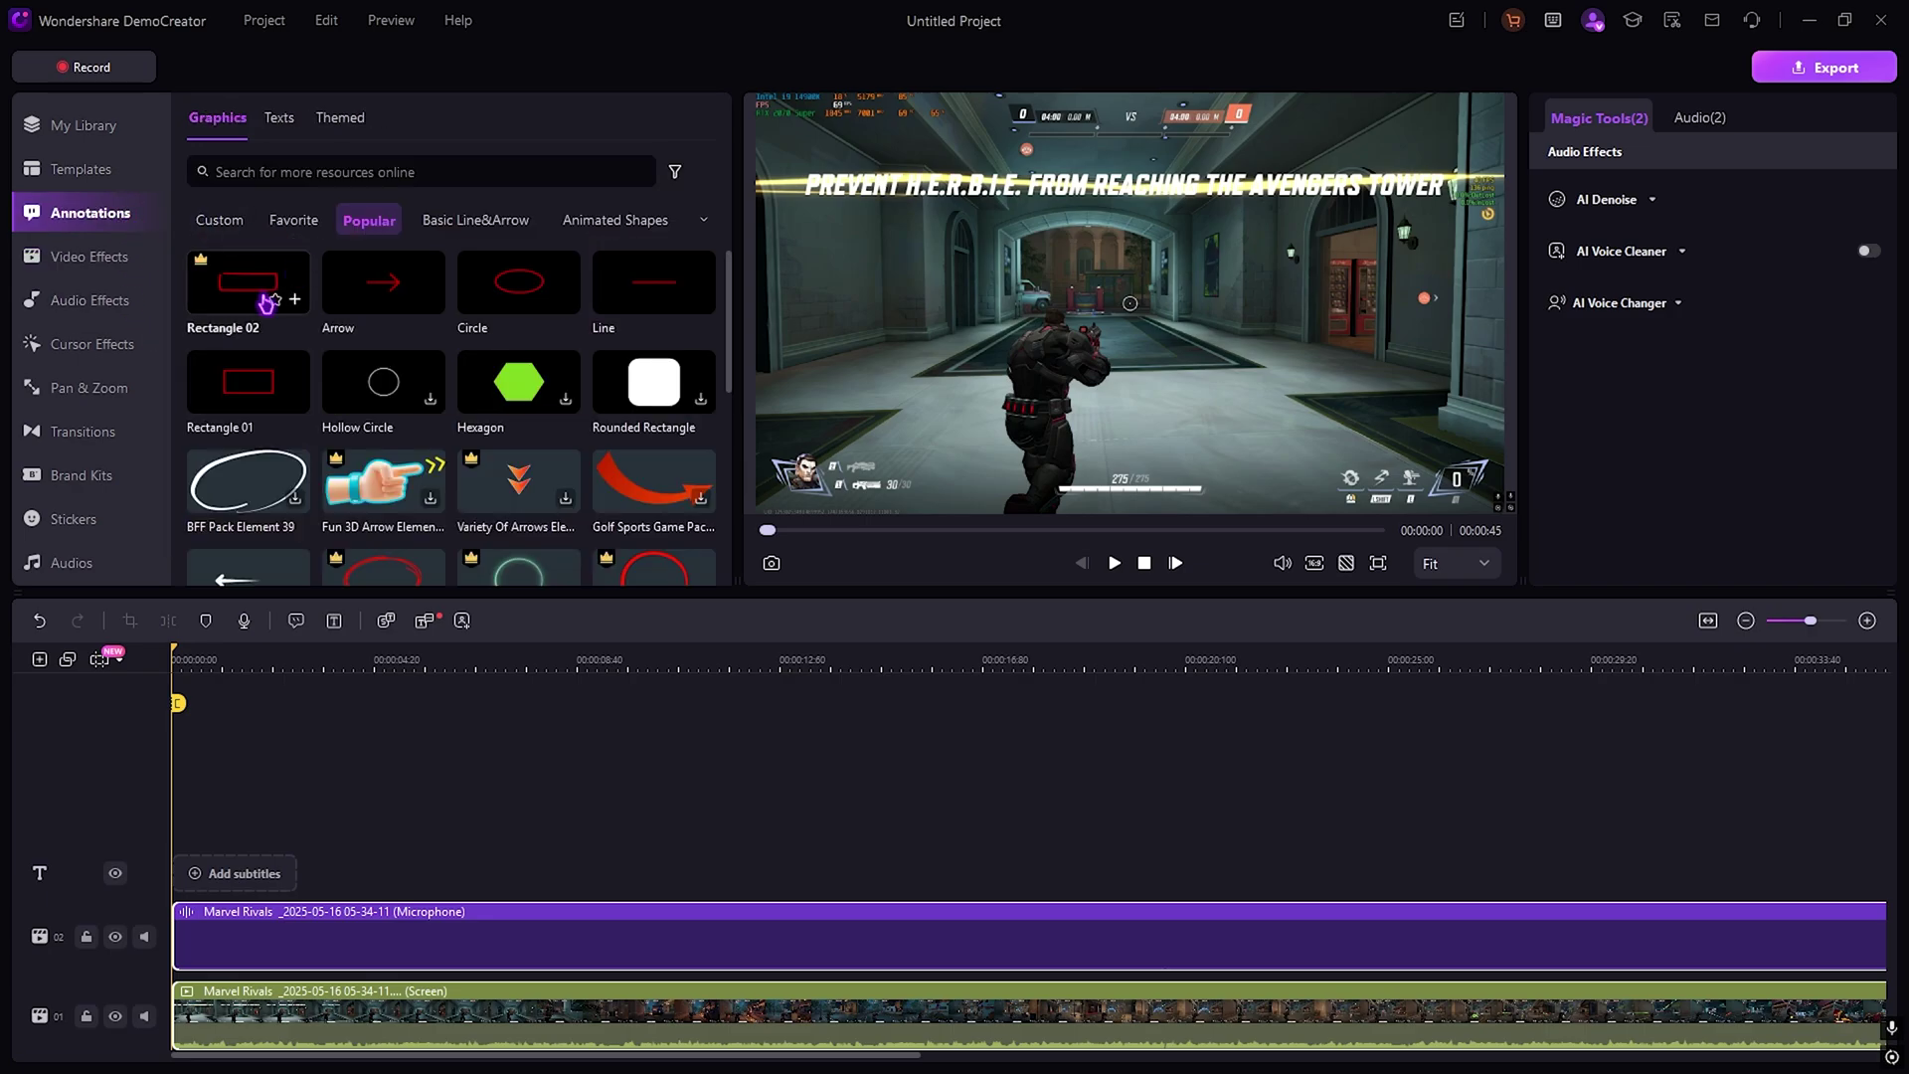
pyautogui.moveTo(260, 652); pyautogui.dragTo(260, 855)
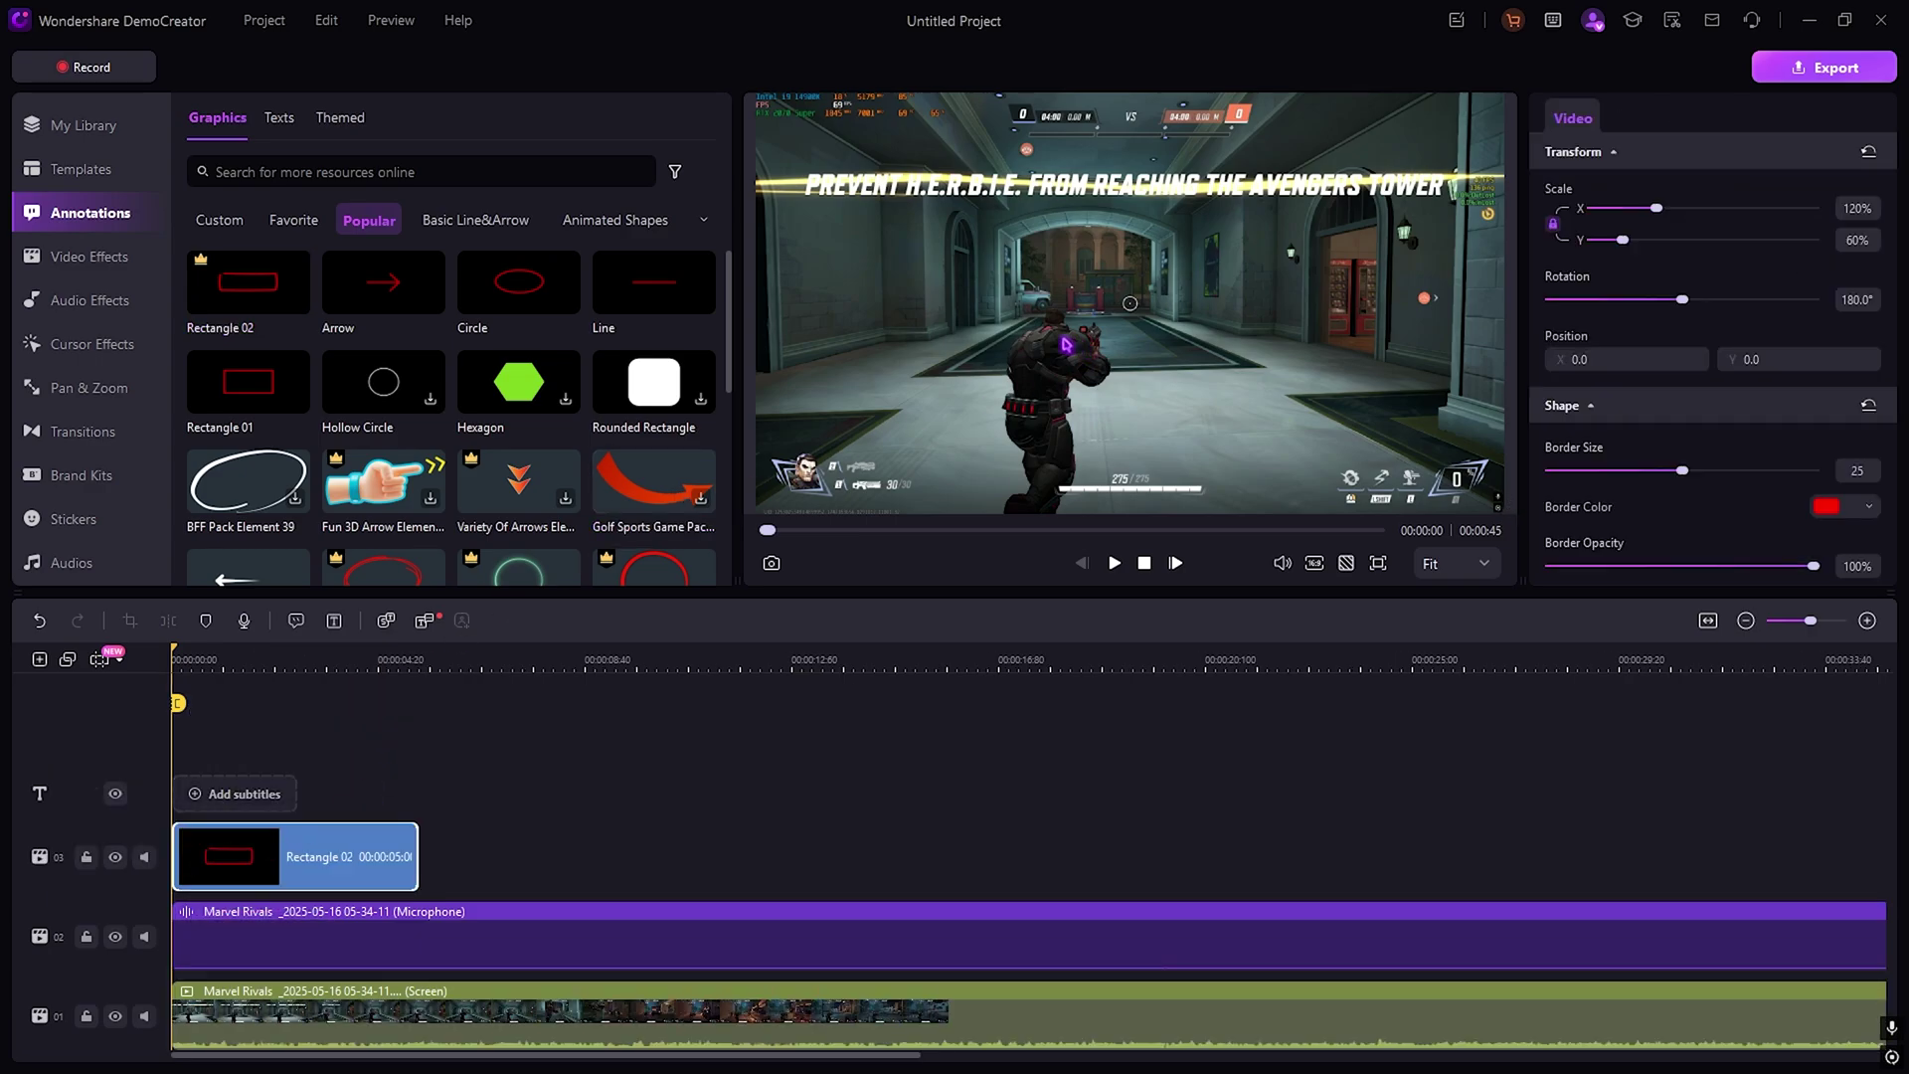
pyautogui.press('space')
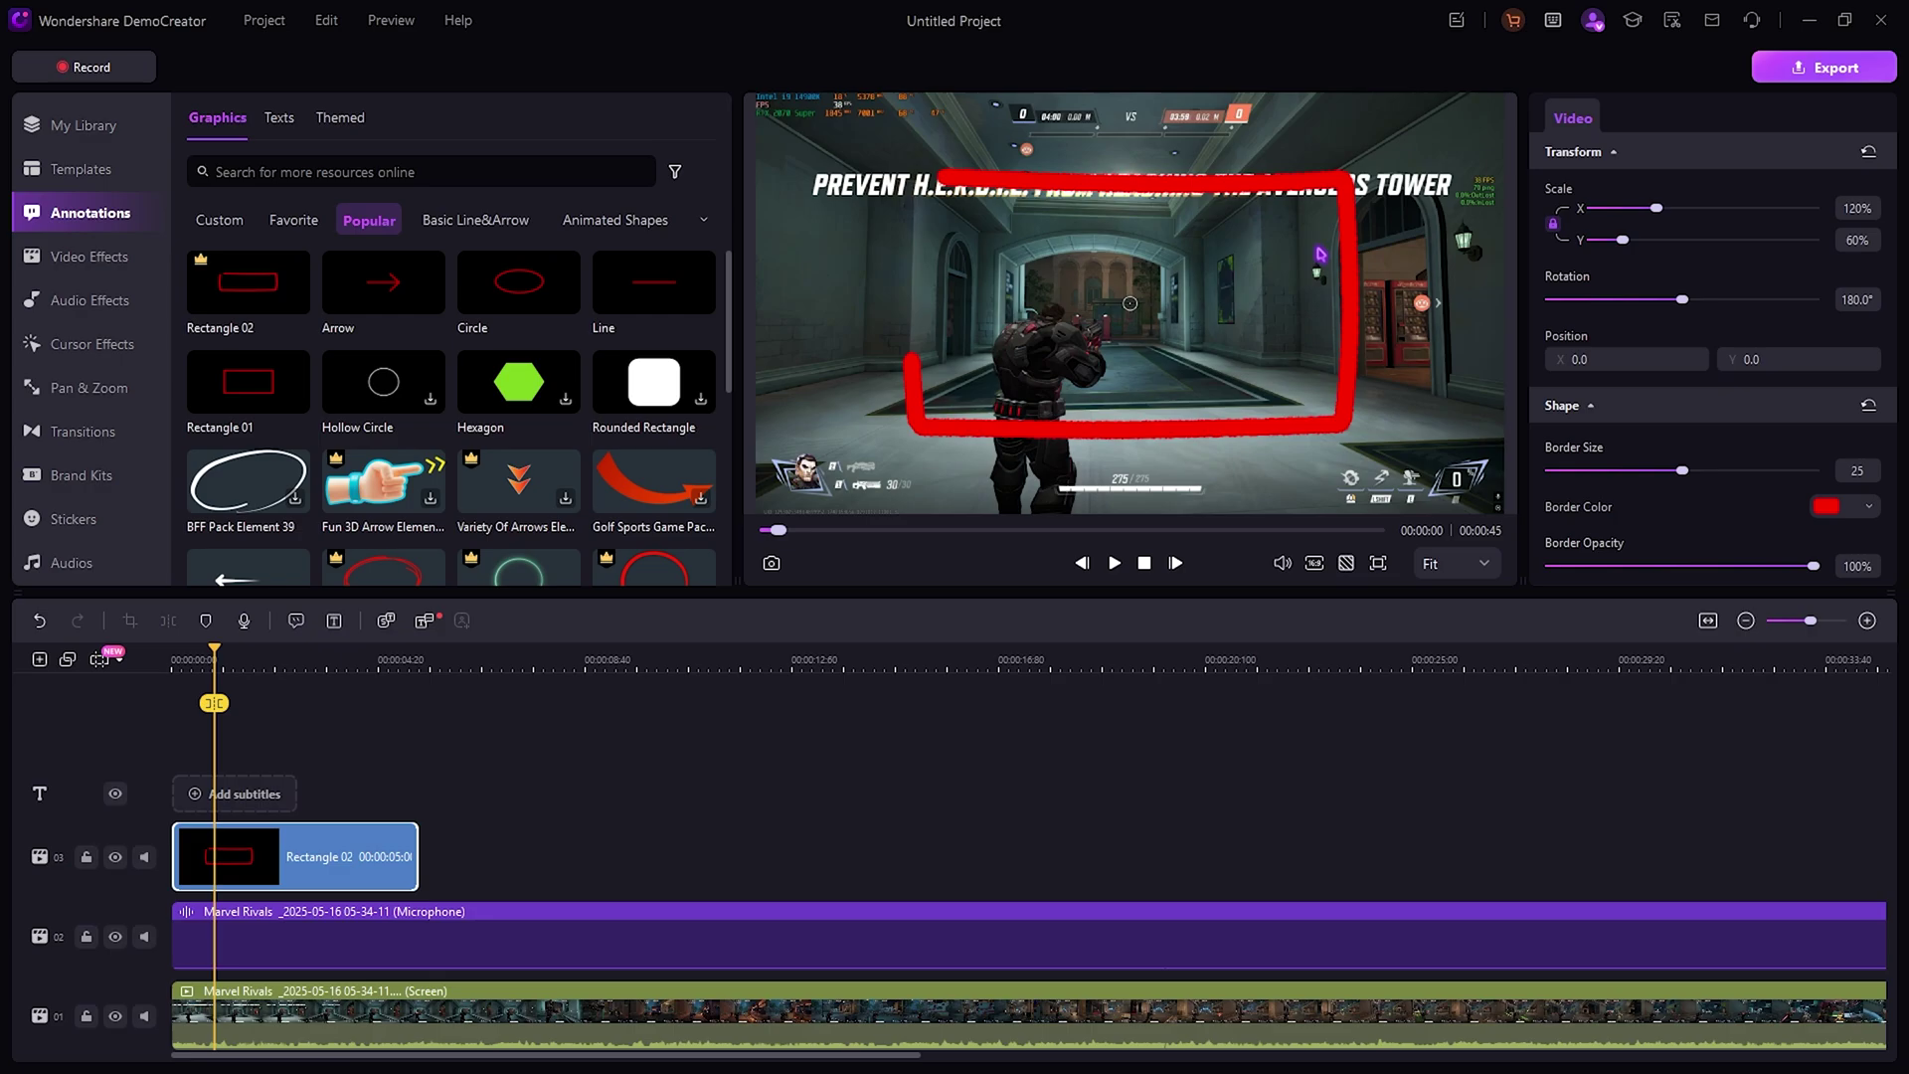
# Step: Shrink the red rectangle to frame the top-left title, then delete it
pyautogui.moveTo(1383, 179); pyautogui.dragTo(1065, 332)
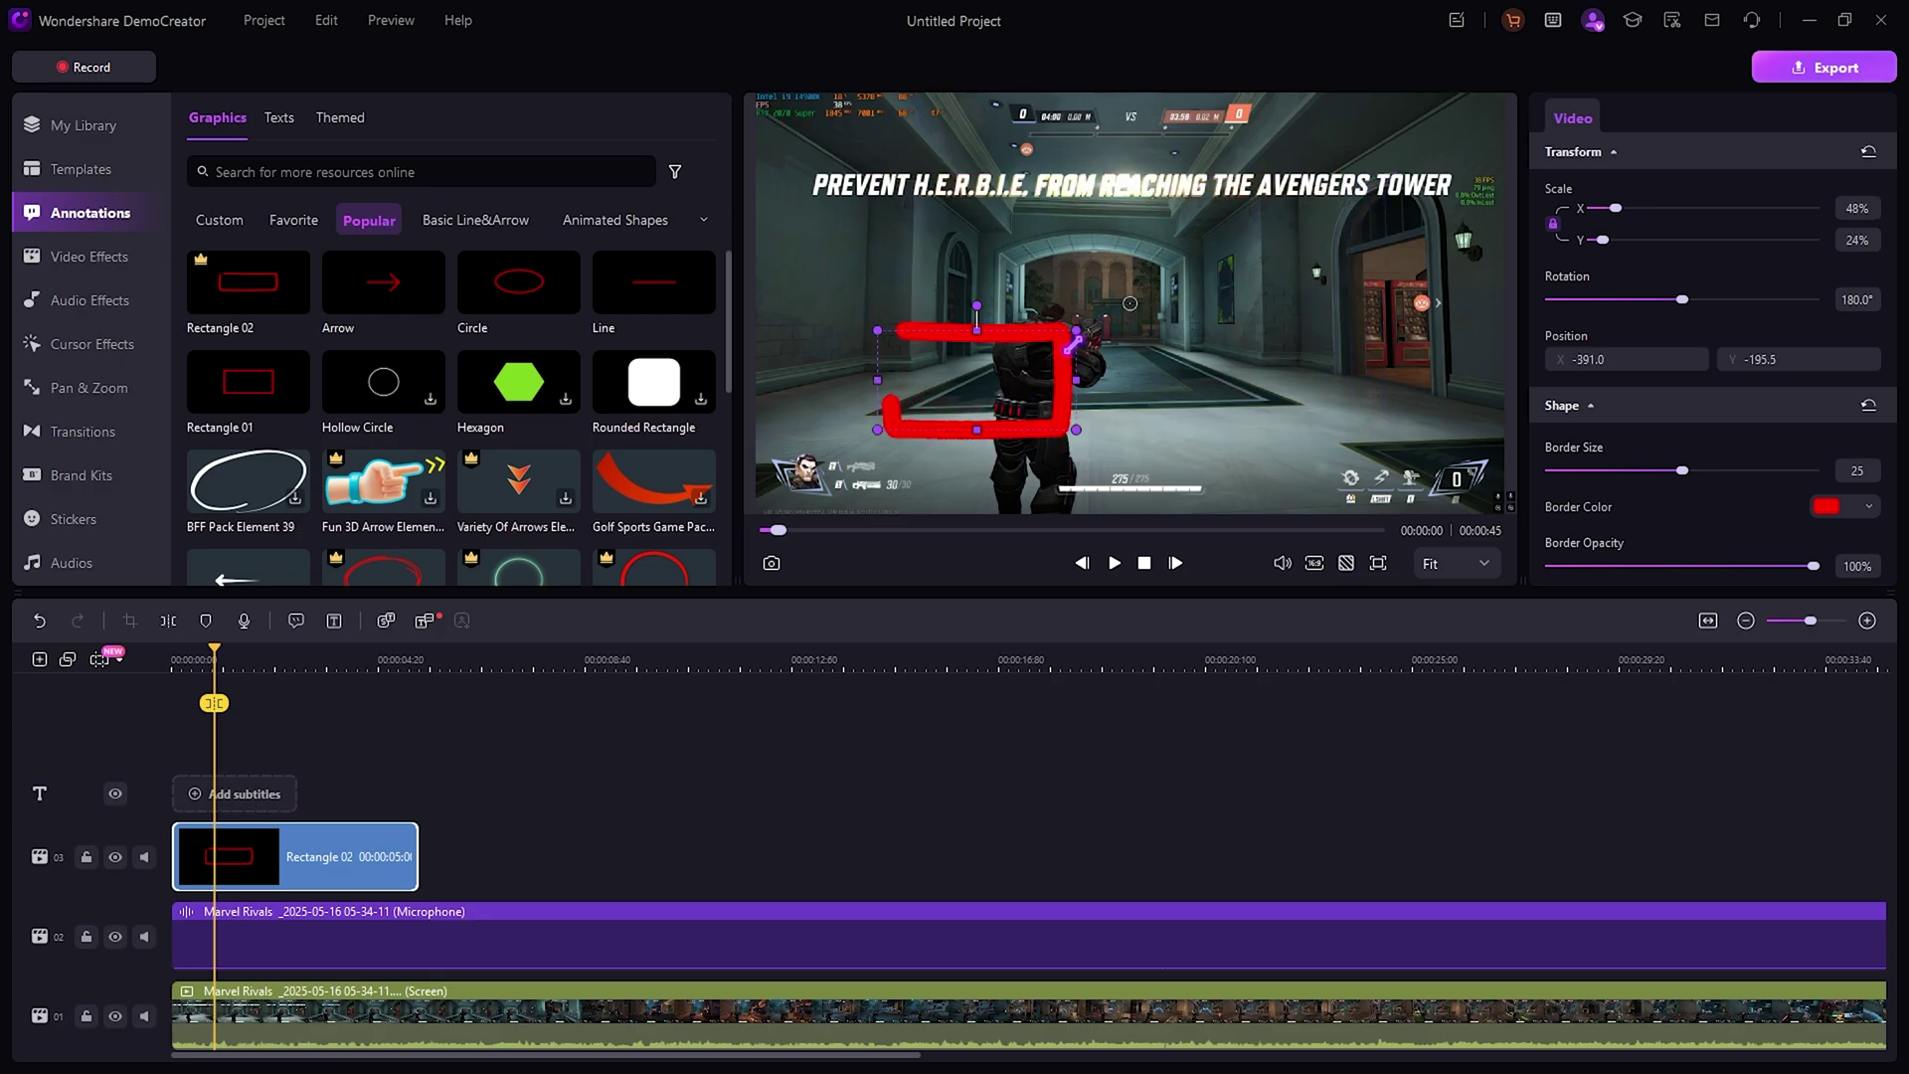
pyautogui.moveTo(970, 378)
pyautogui.mouseDown()
pyautogui.moveTo(994, 323)
pyautogui.moveTo(903, 206)
pyautogui.mouseUp()
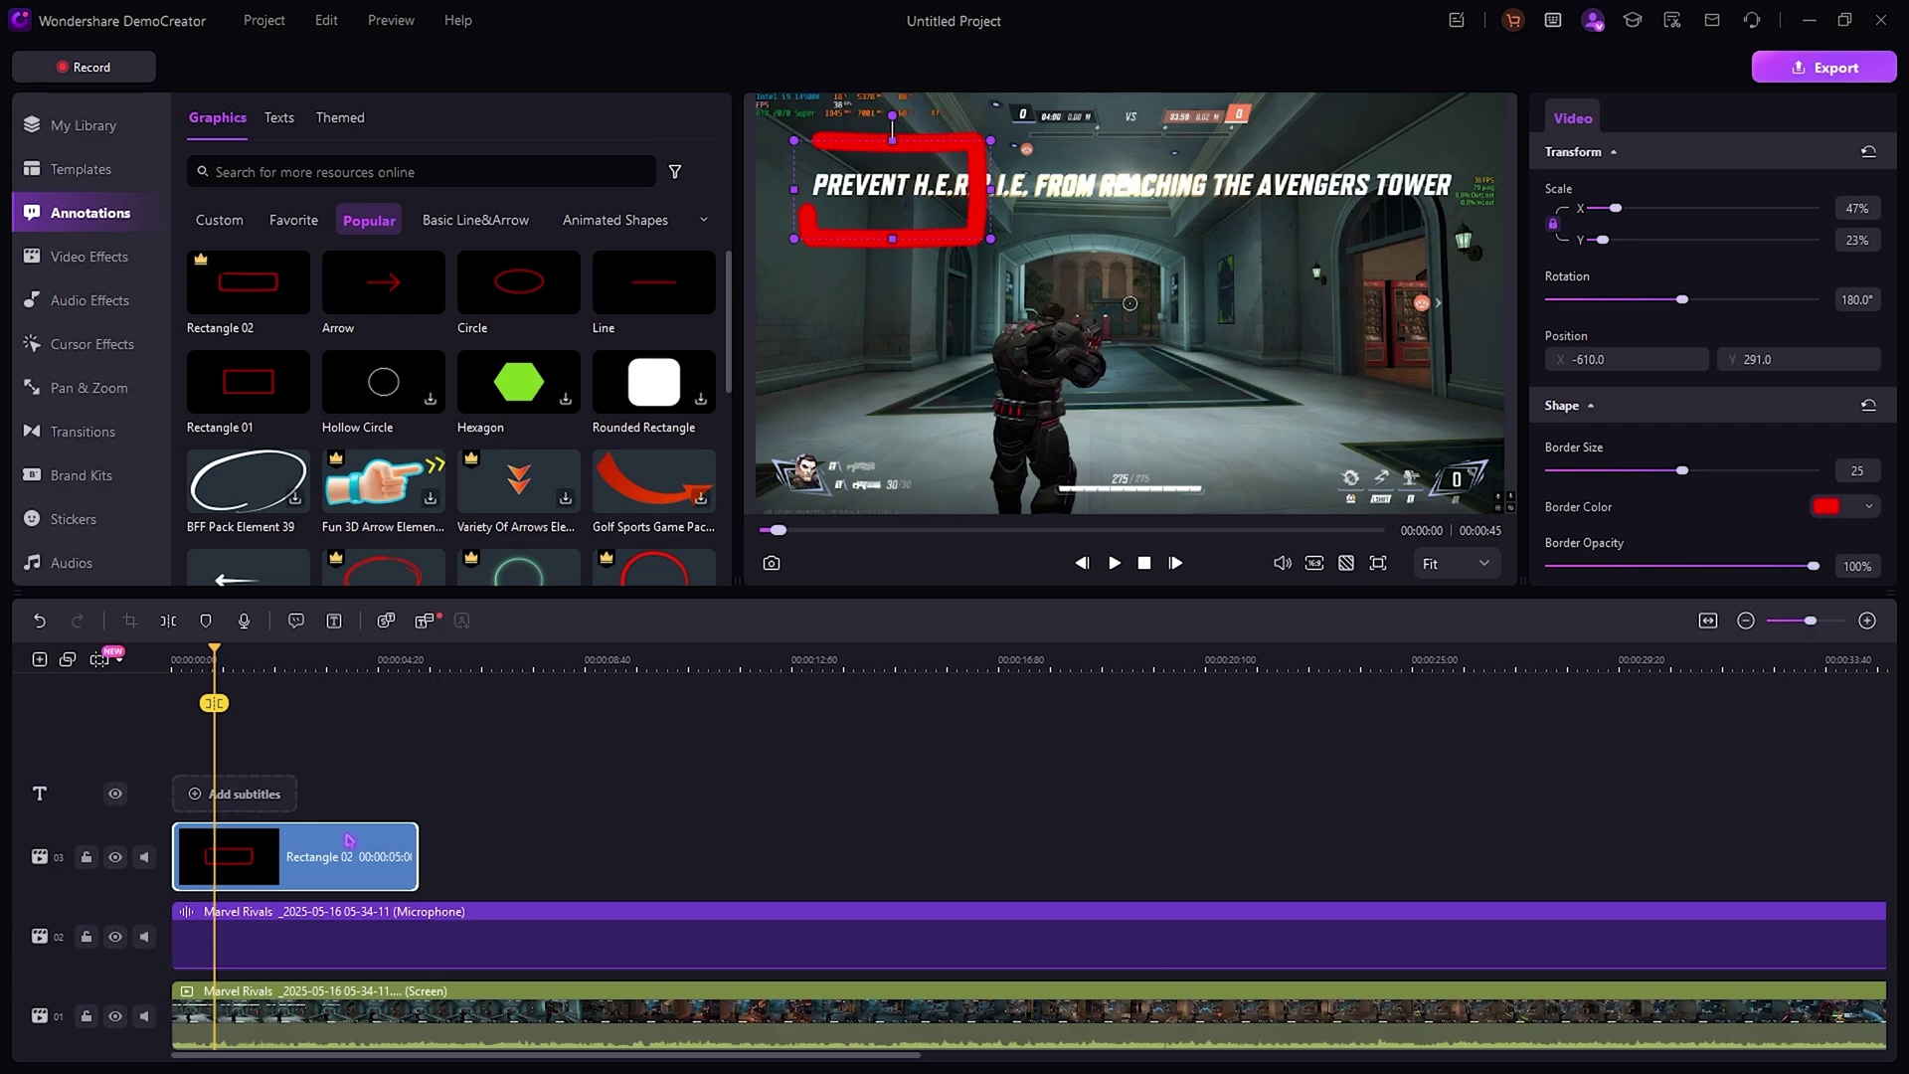
pyautogui.press('Delete')
pyautogui.click(88, 257)
# Step: Browse the audio effects, cursor effects, pan & zoom presets and transition categories
pyautogui.click(74, 313)
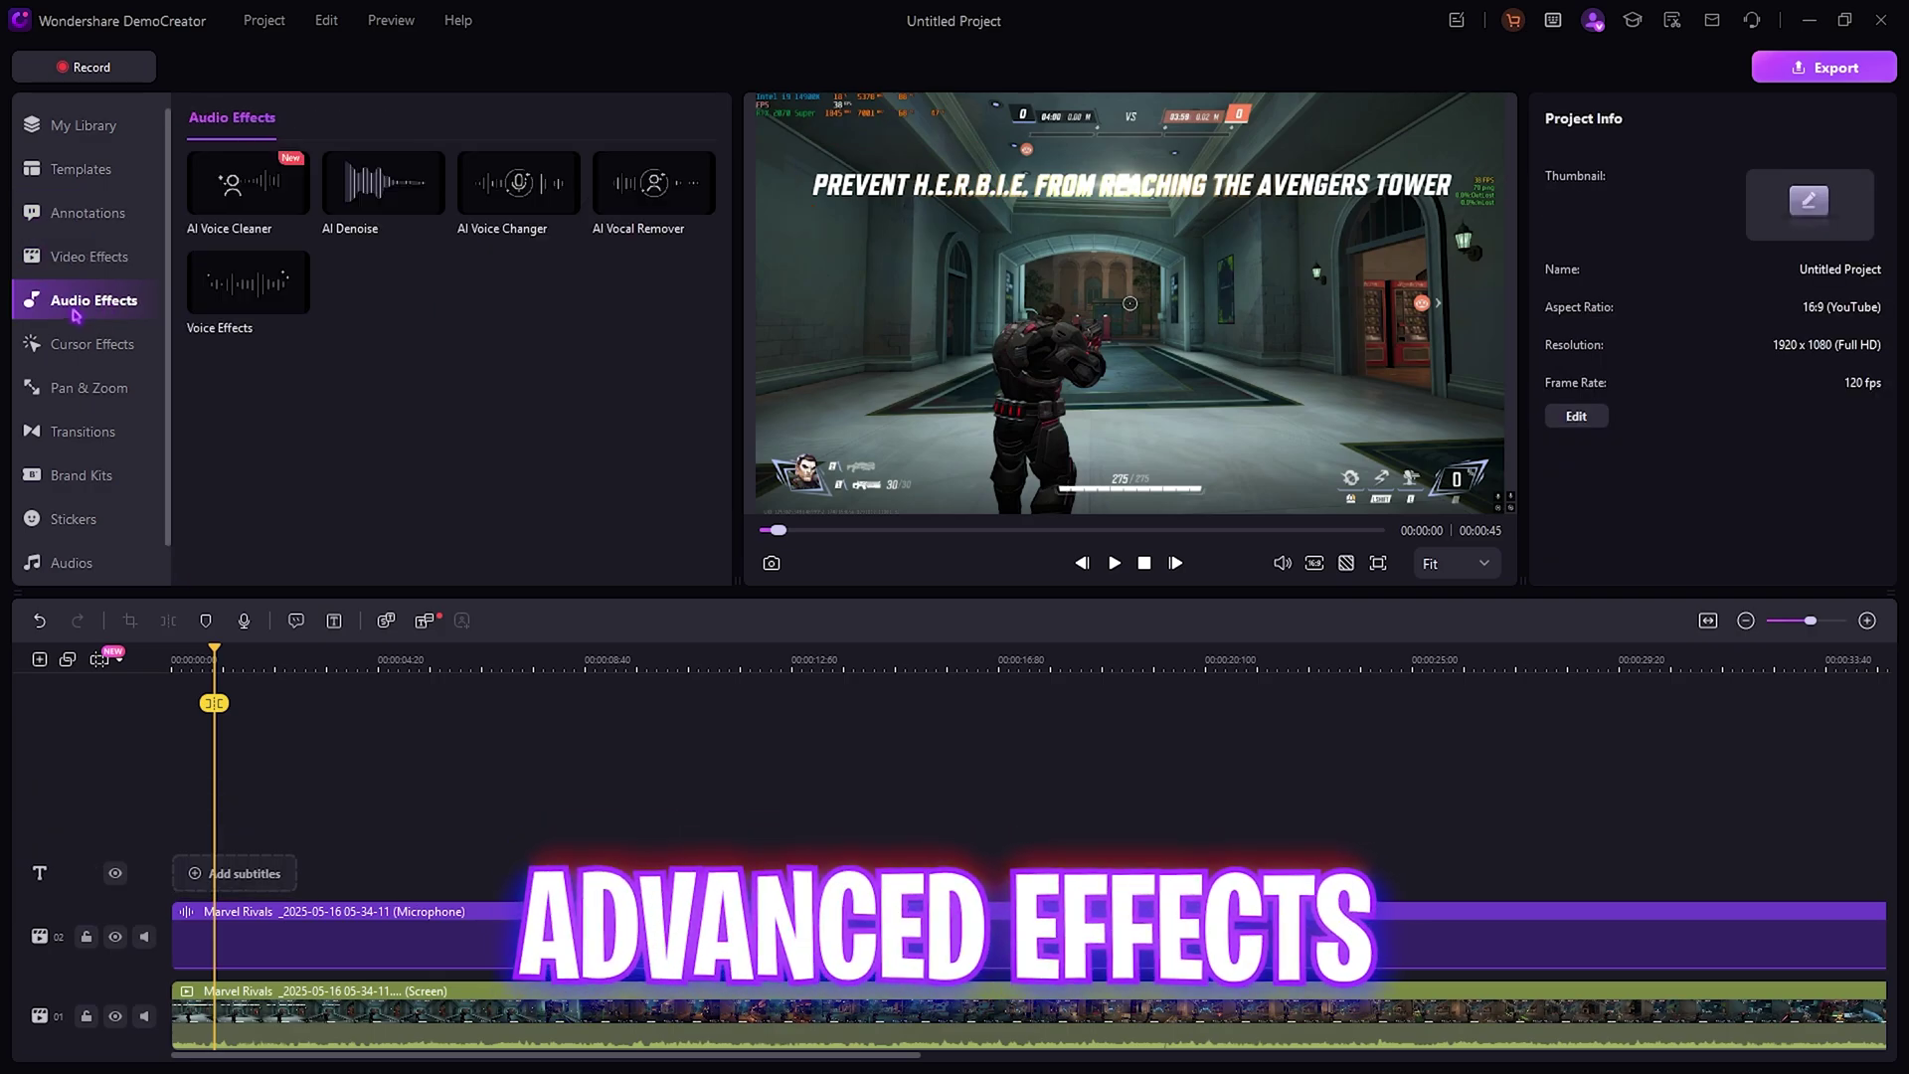
pyautogui.click(88, 344)
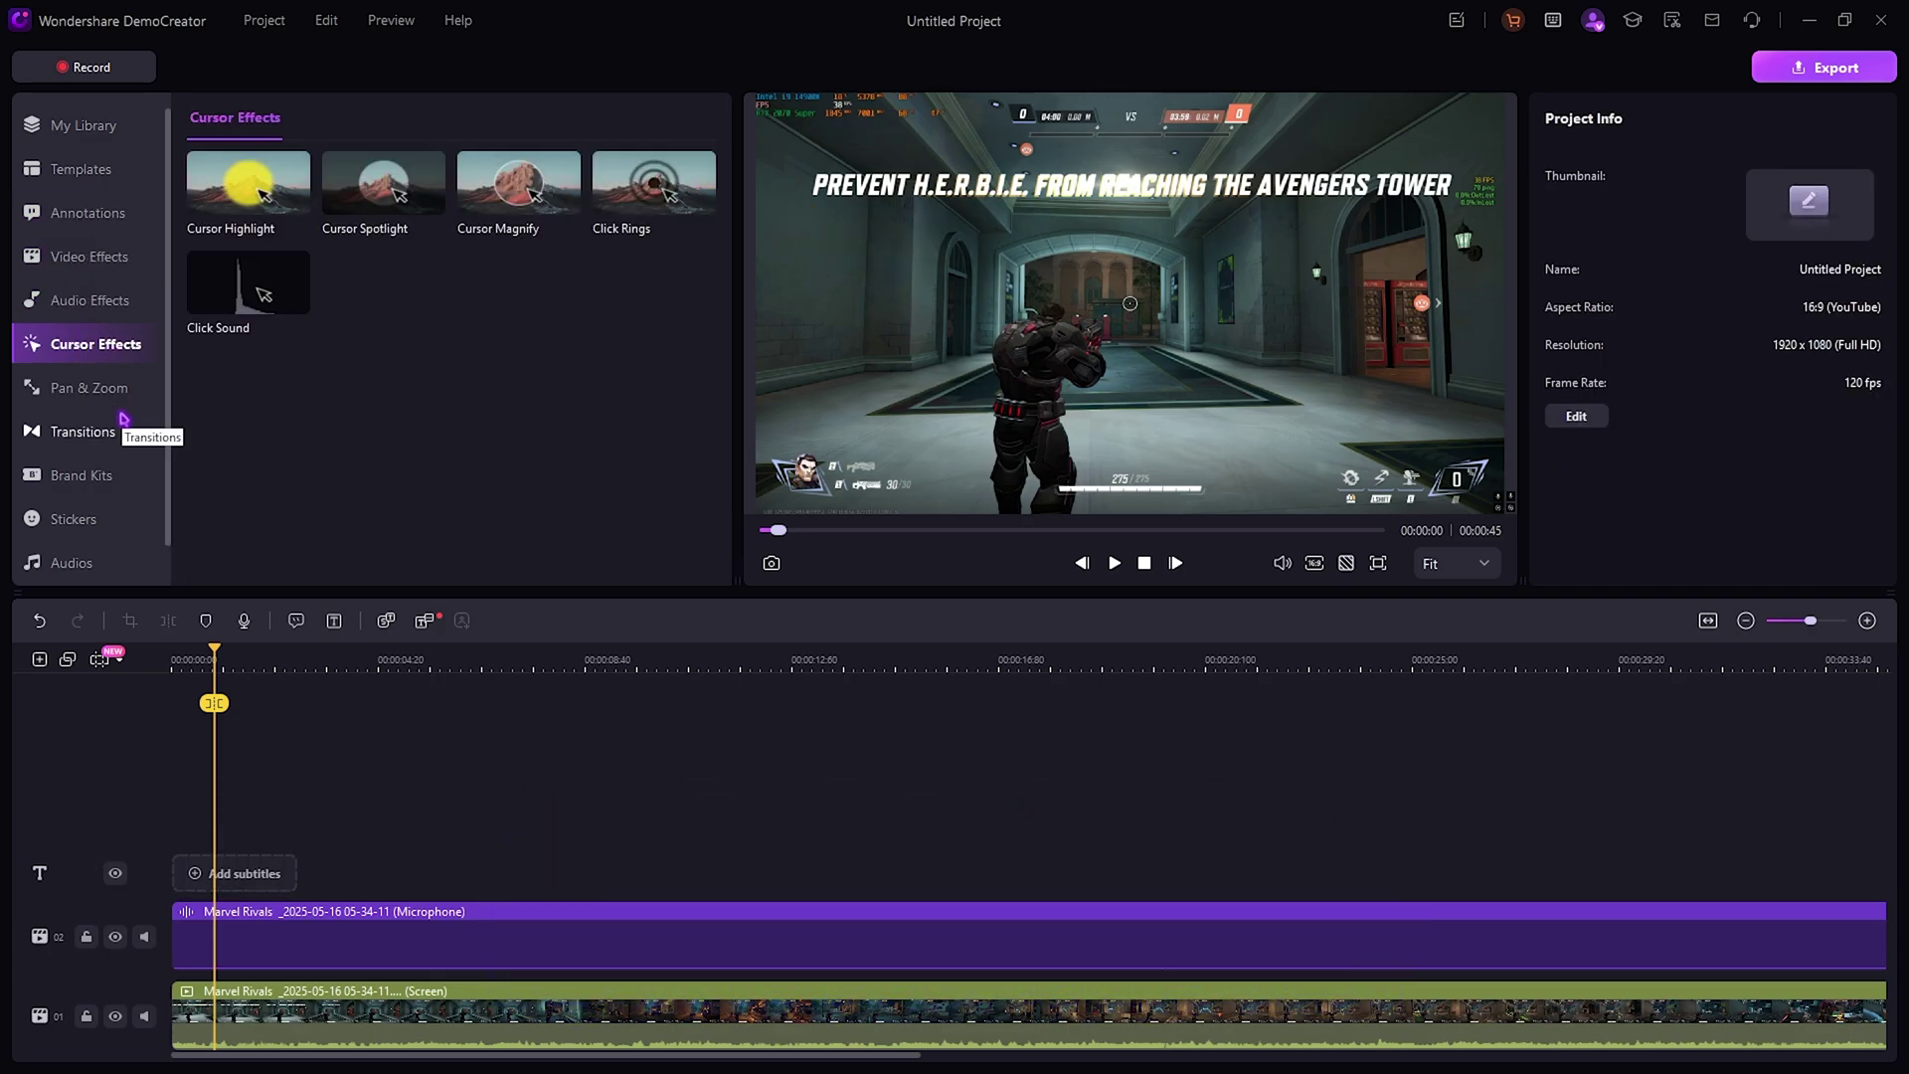
pyautogui.click(98, 390)
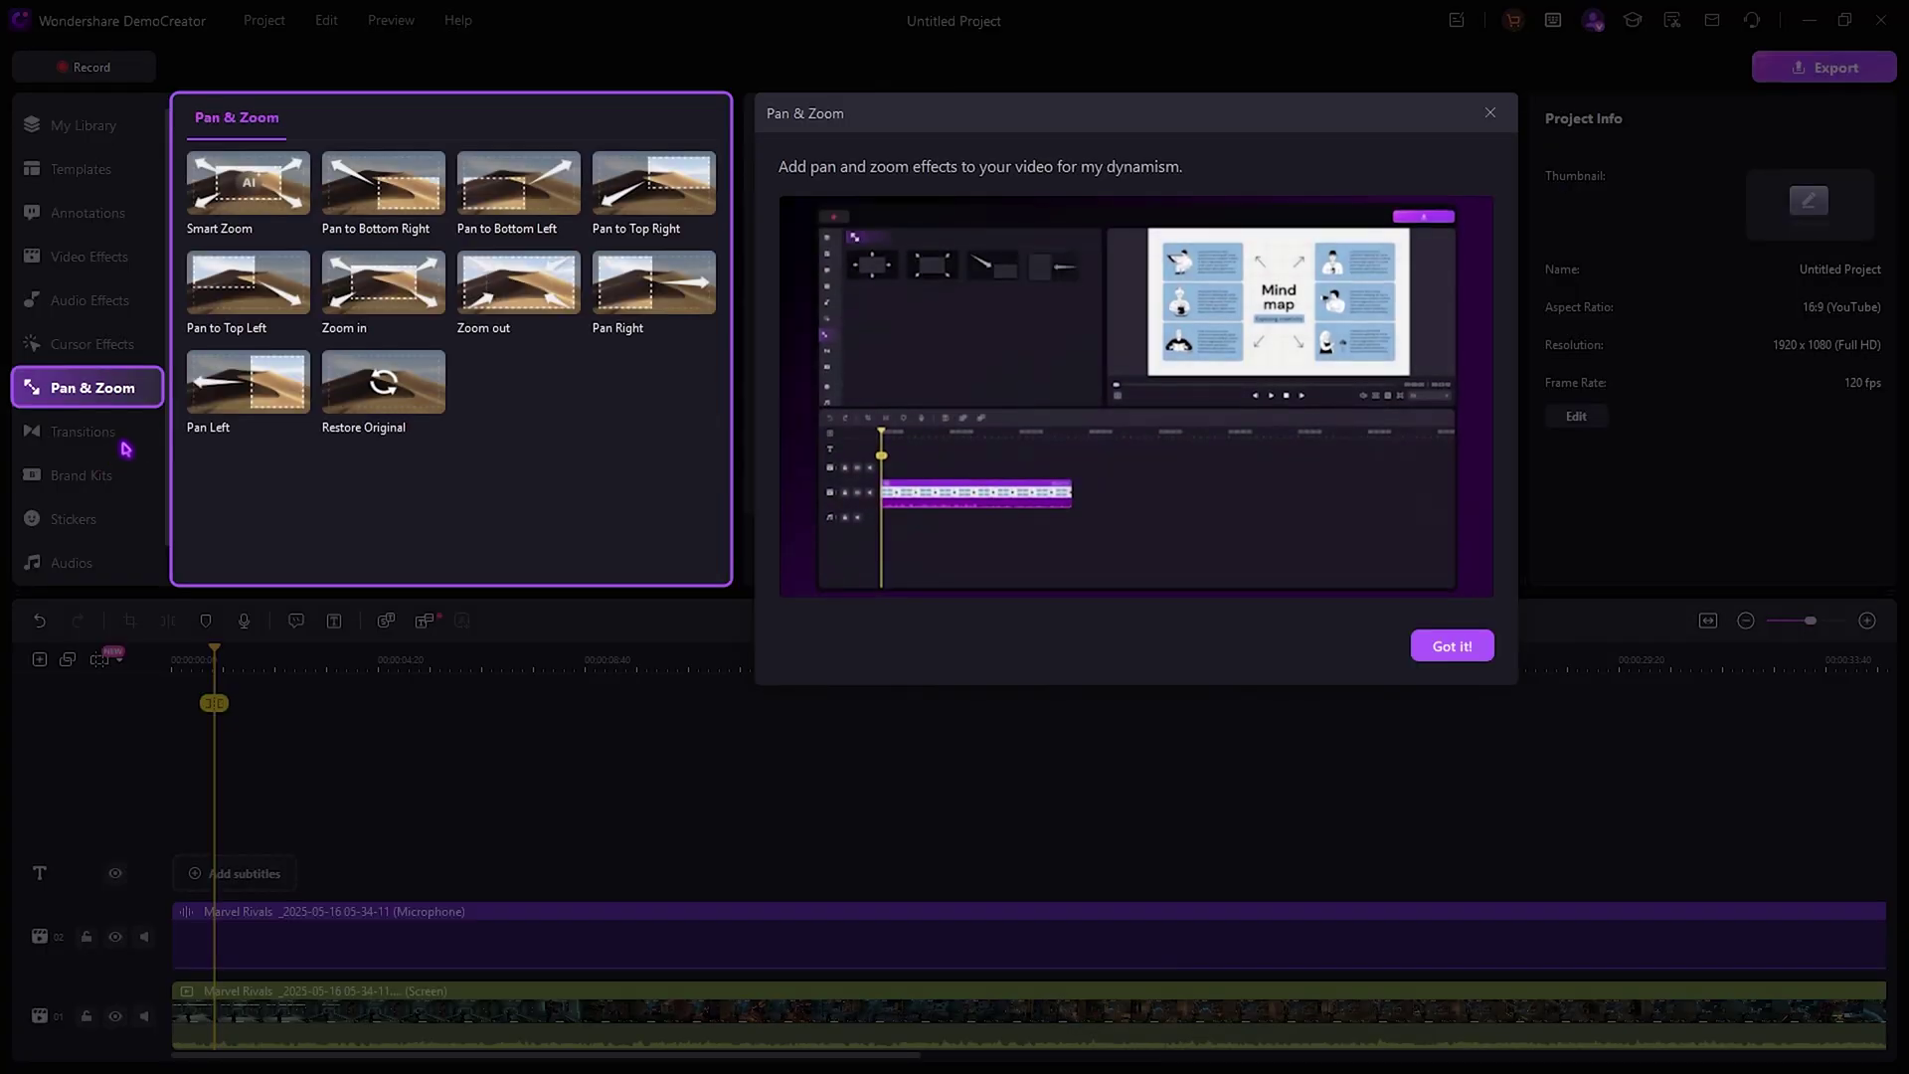
pyautogui.click(84, 431)
pyautogui.click(422, 220)
pyautogui.click(293, 220)
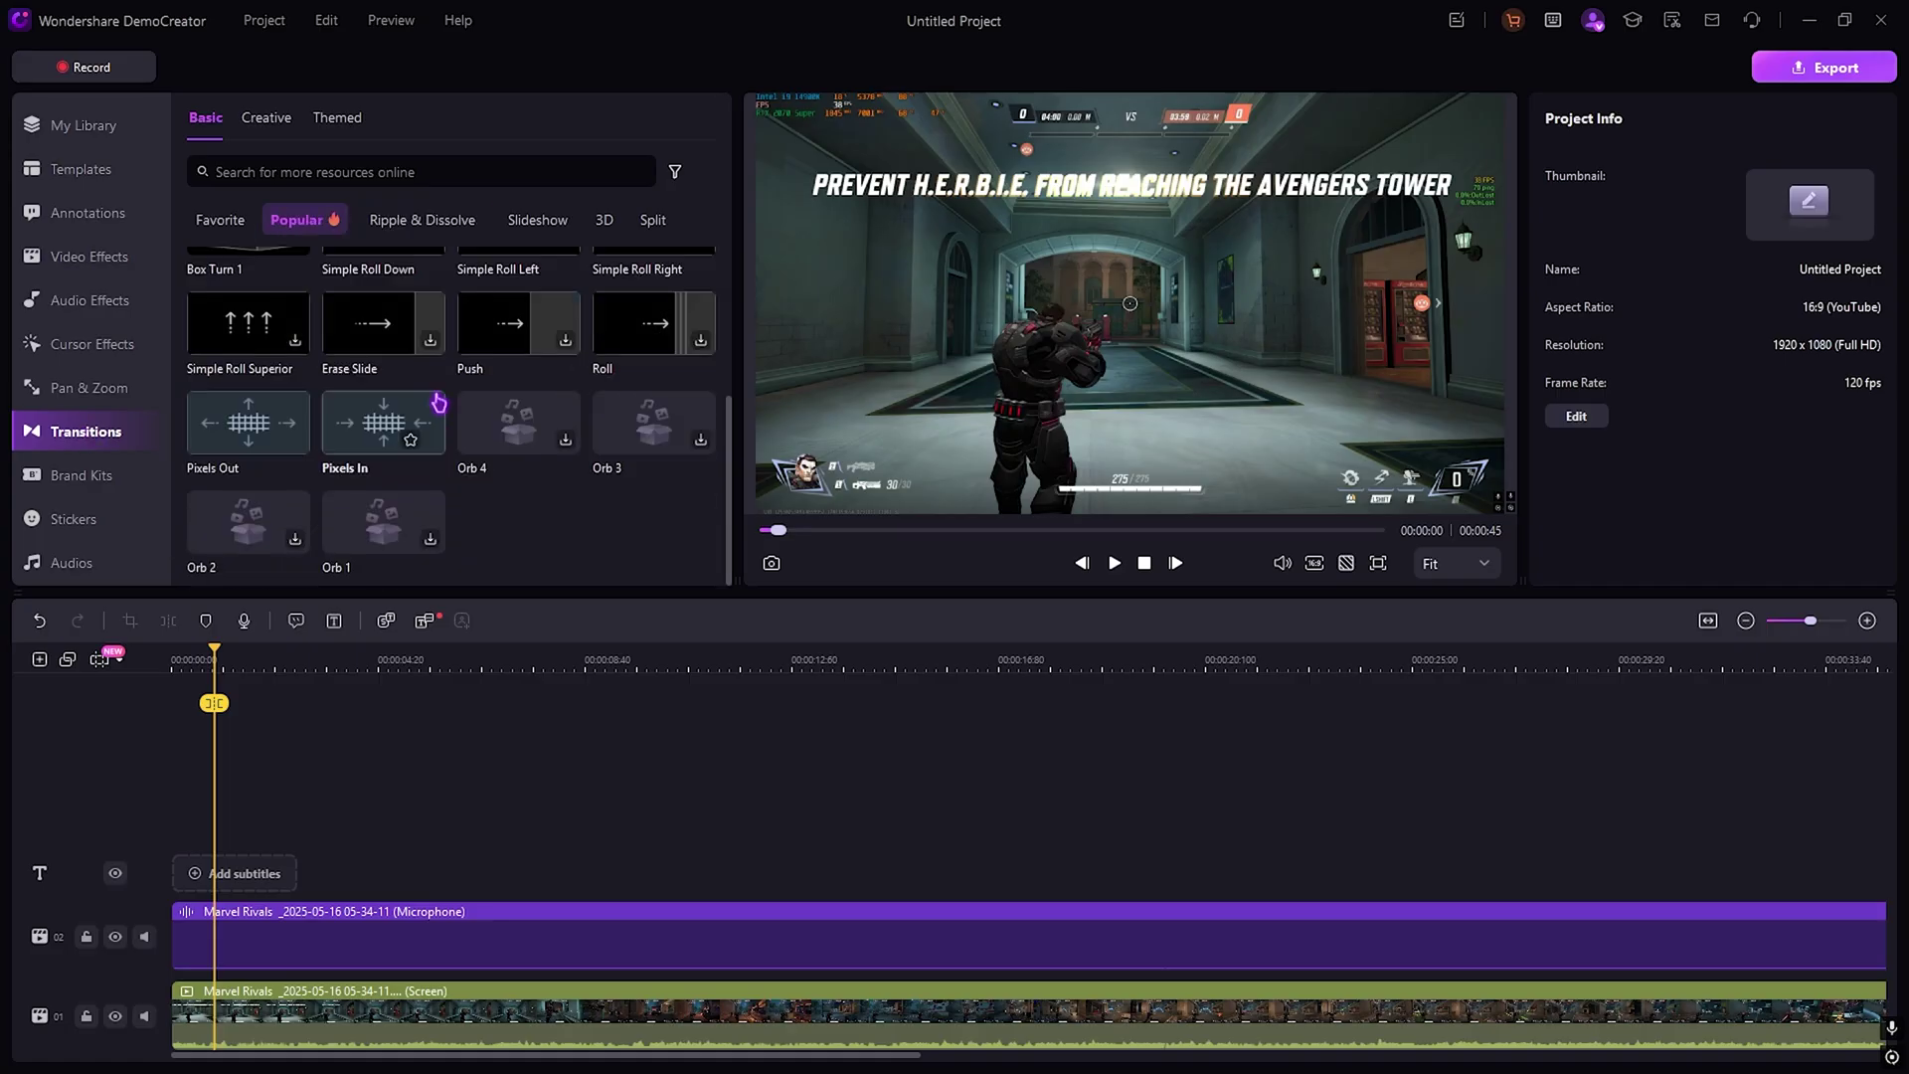
pyautogui.click(220, 220)
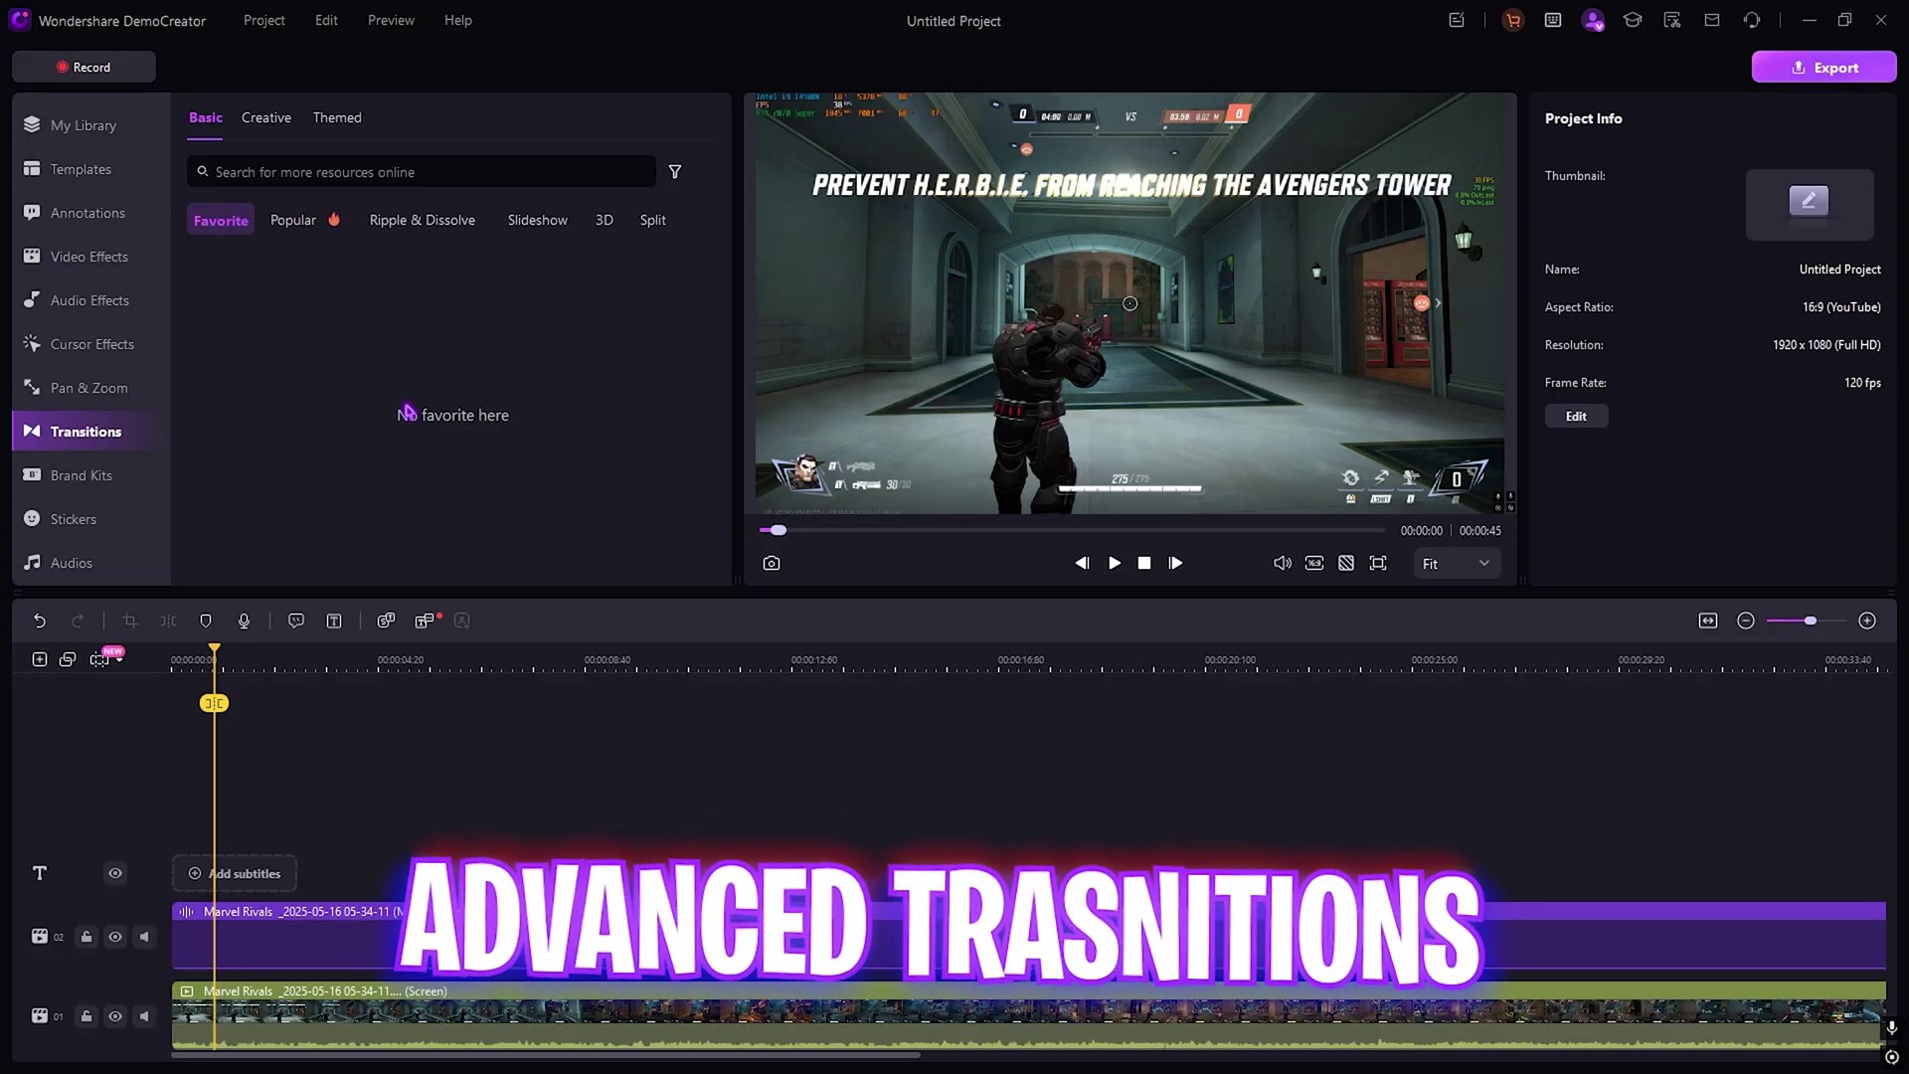
pyautogui.click(291, 225)
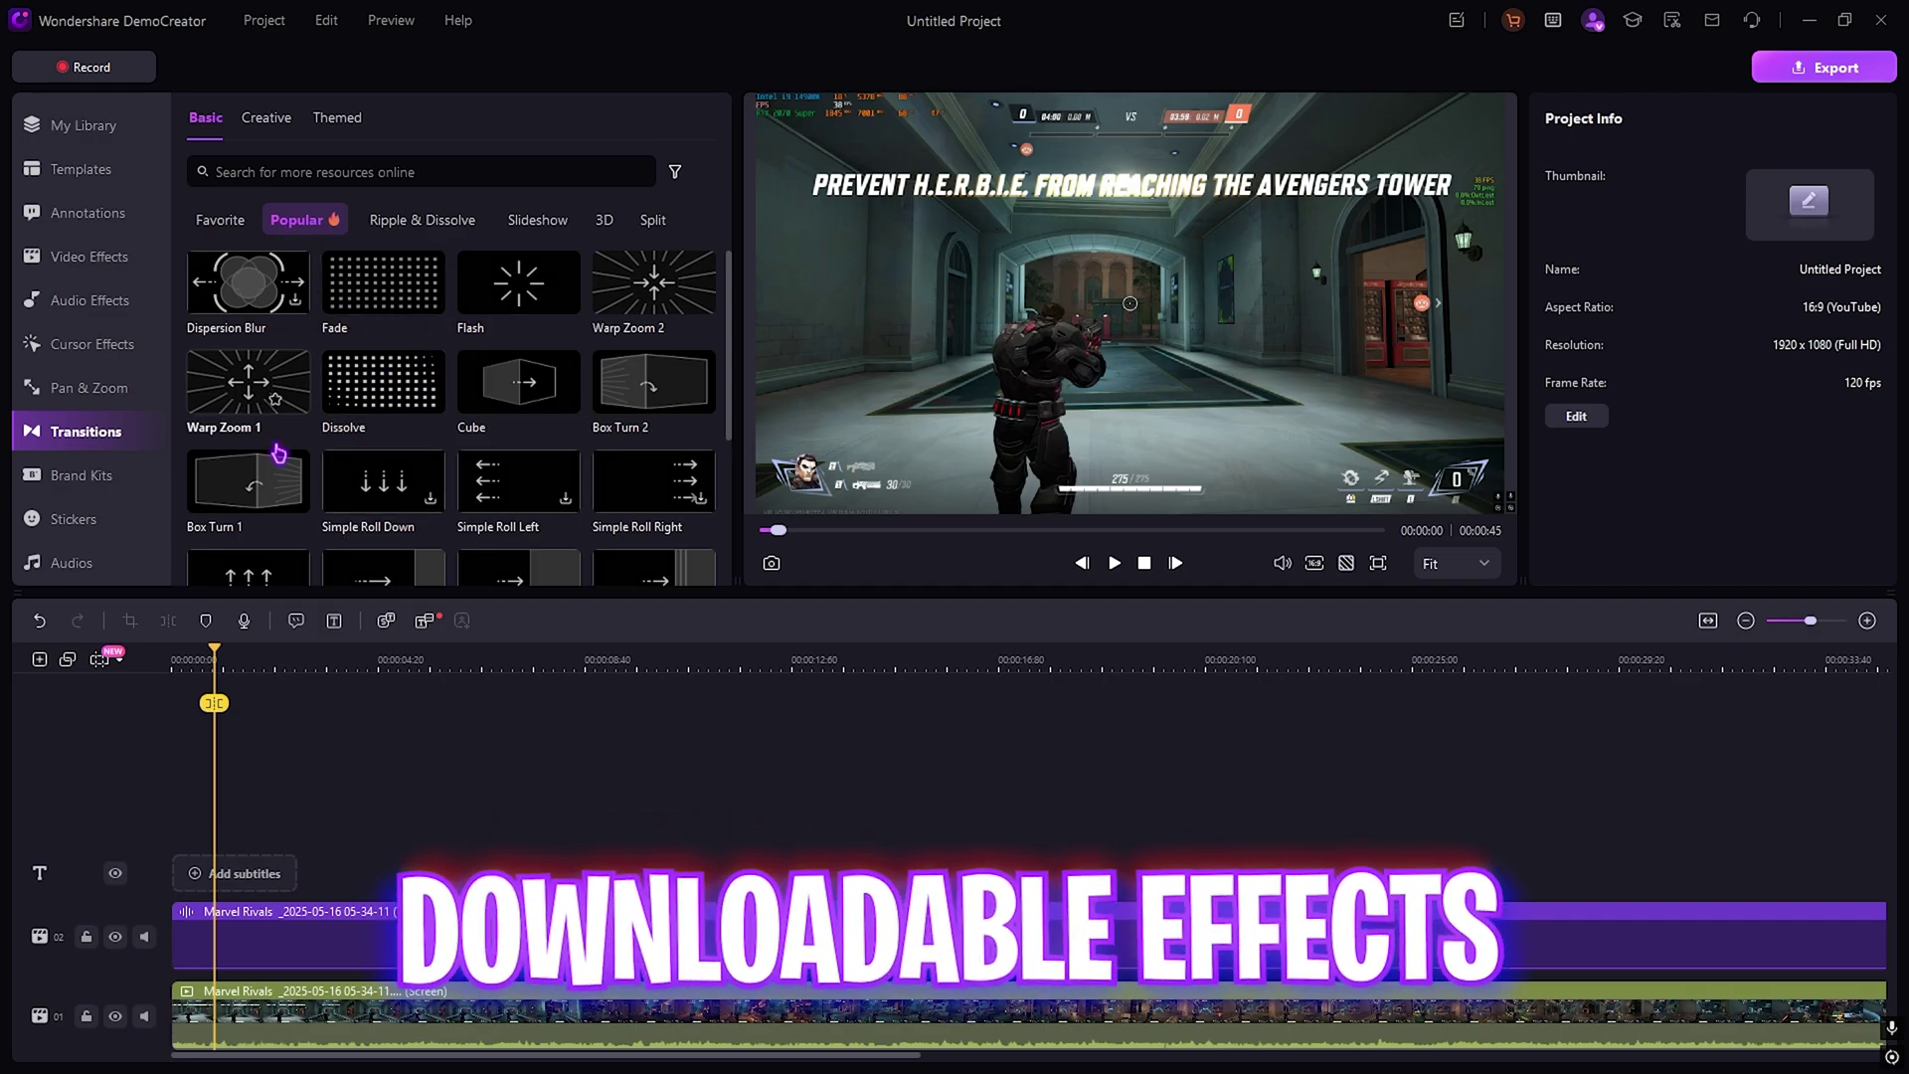
# Step: Browse the Brand Kits, Stickers and Audios libraries
pyautogui.click(113, 479)
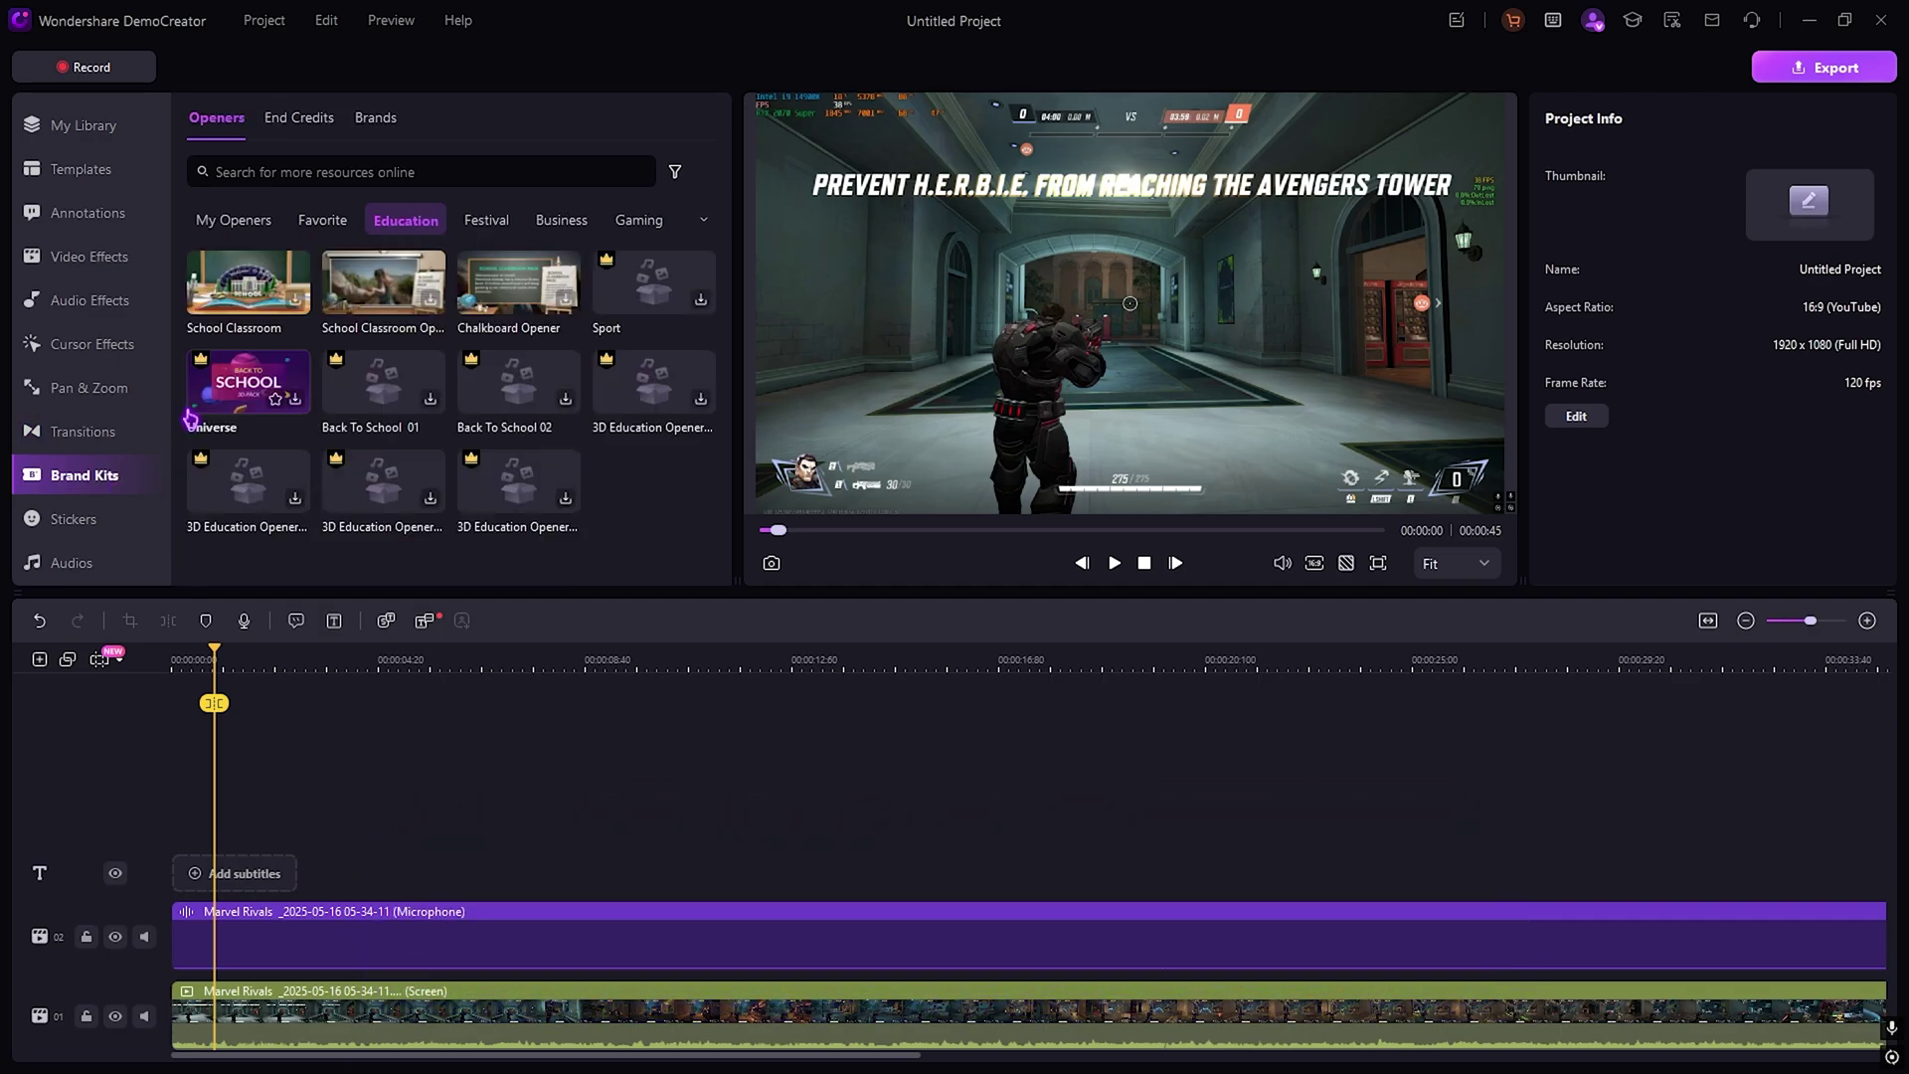
pyautogui.click(90, 518)
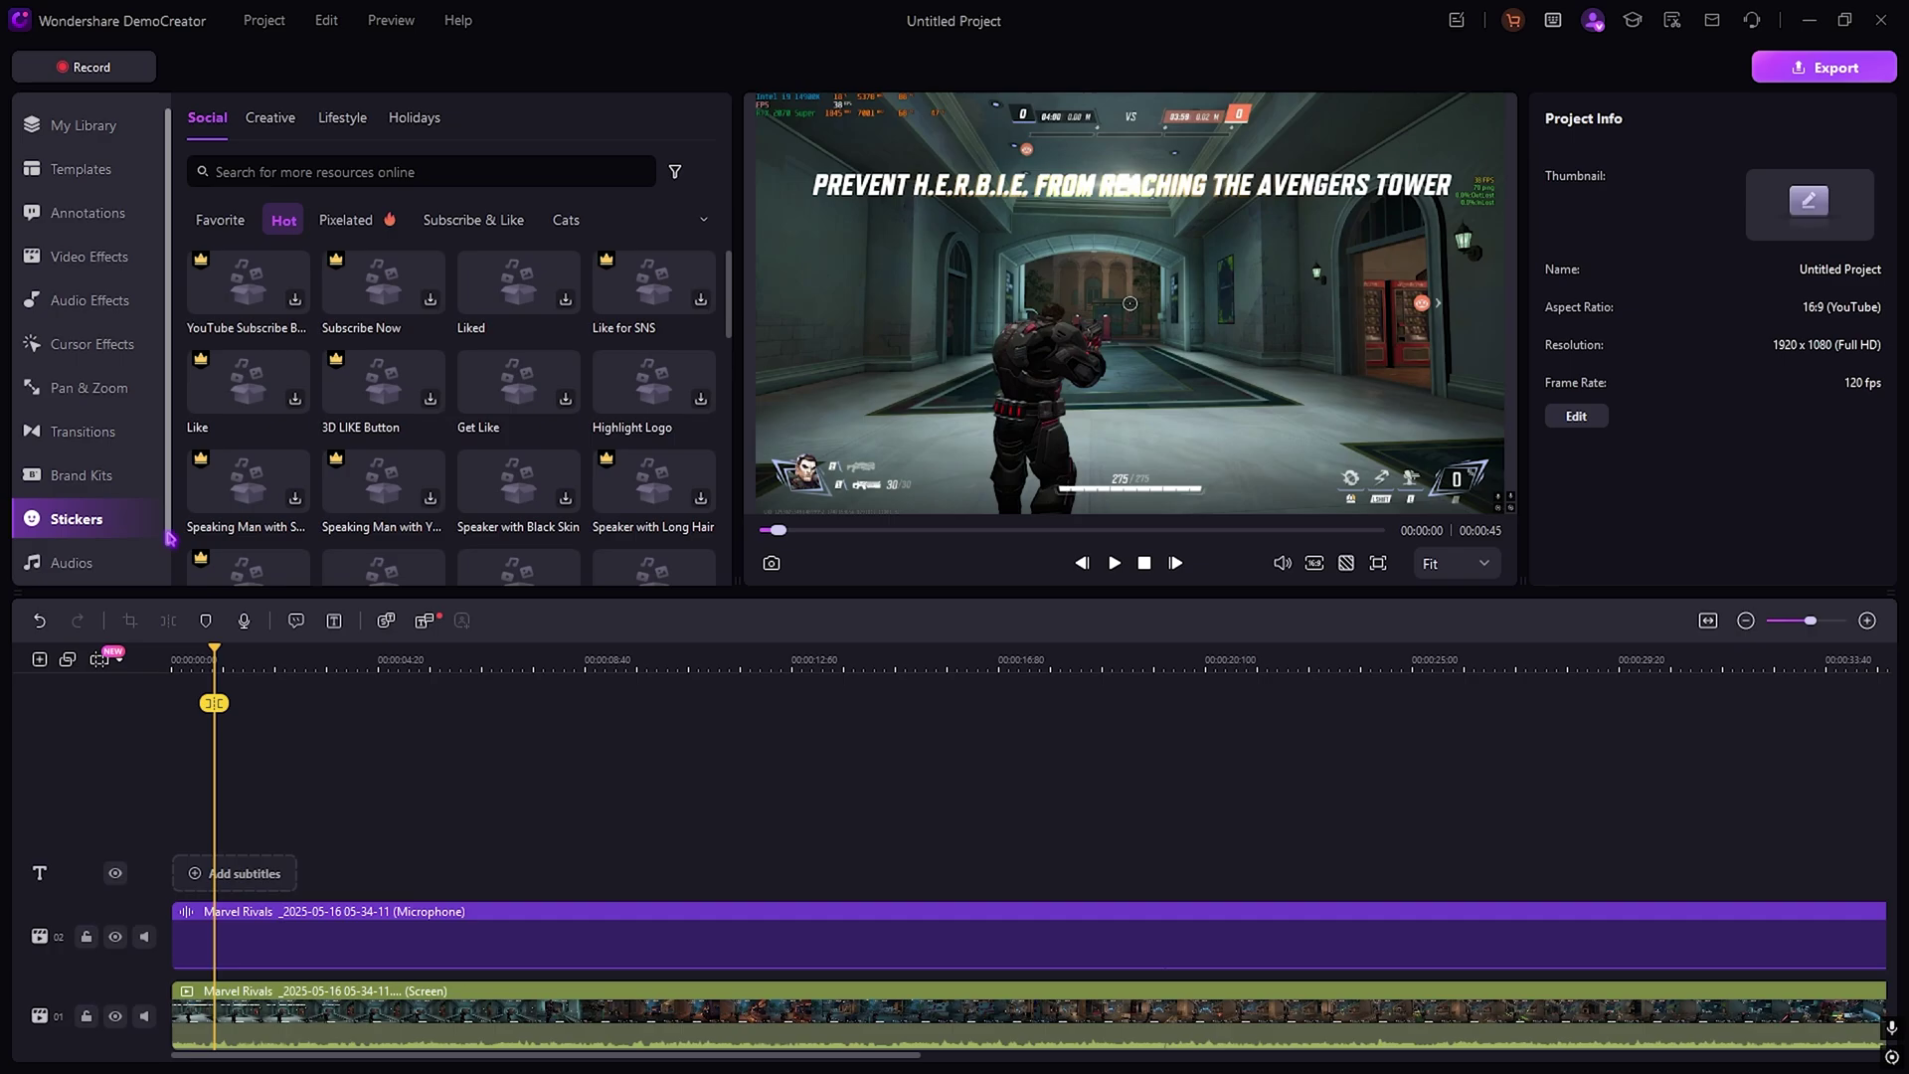
pyautogui.click(80, 562)
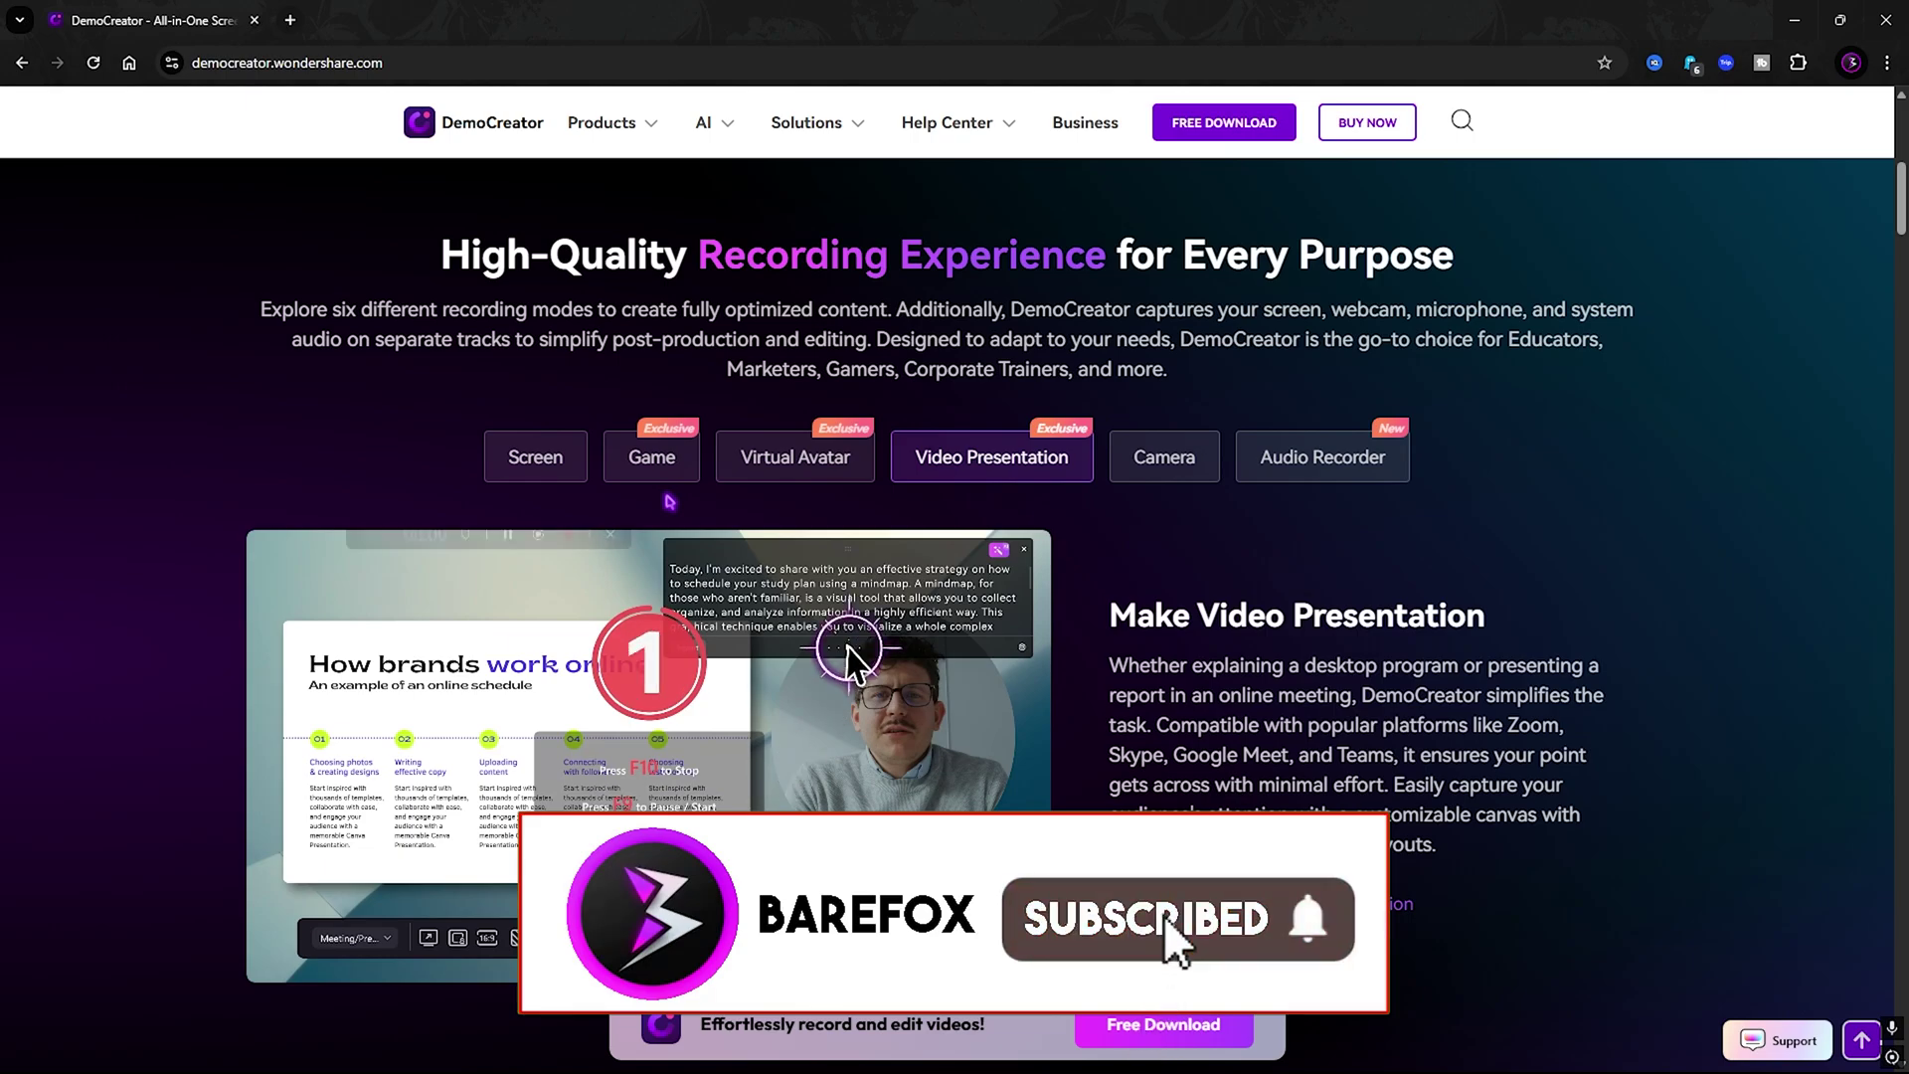
# Step: Preview the Spin 2 effect in the site's Effects demo, then continue to the AI editing features
pyautogui.scroll(-8, 525, 576)
pyautogui.scroll(-6, 525, 577)
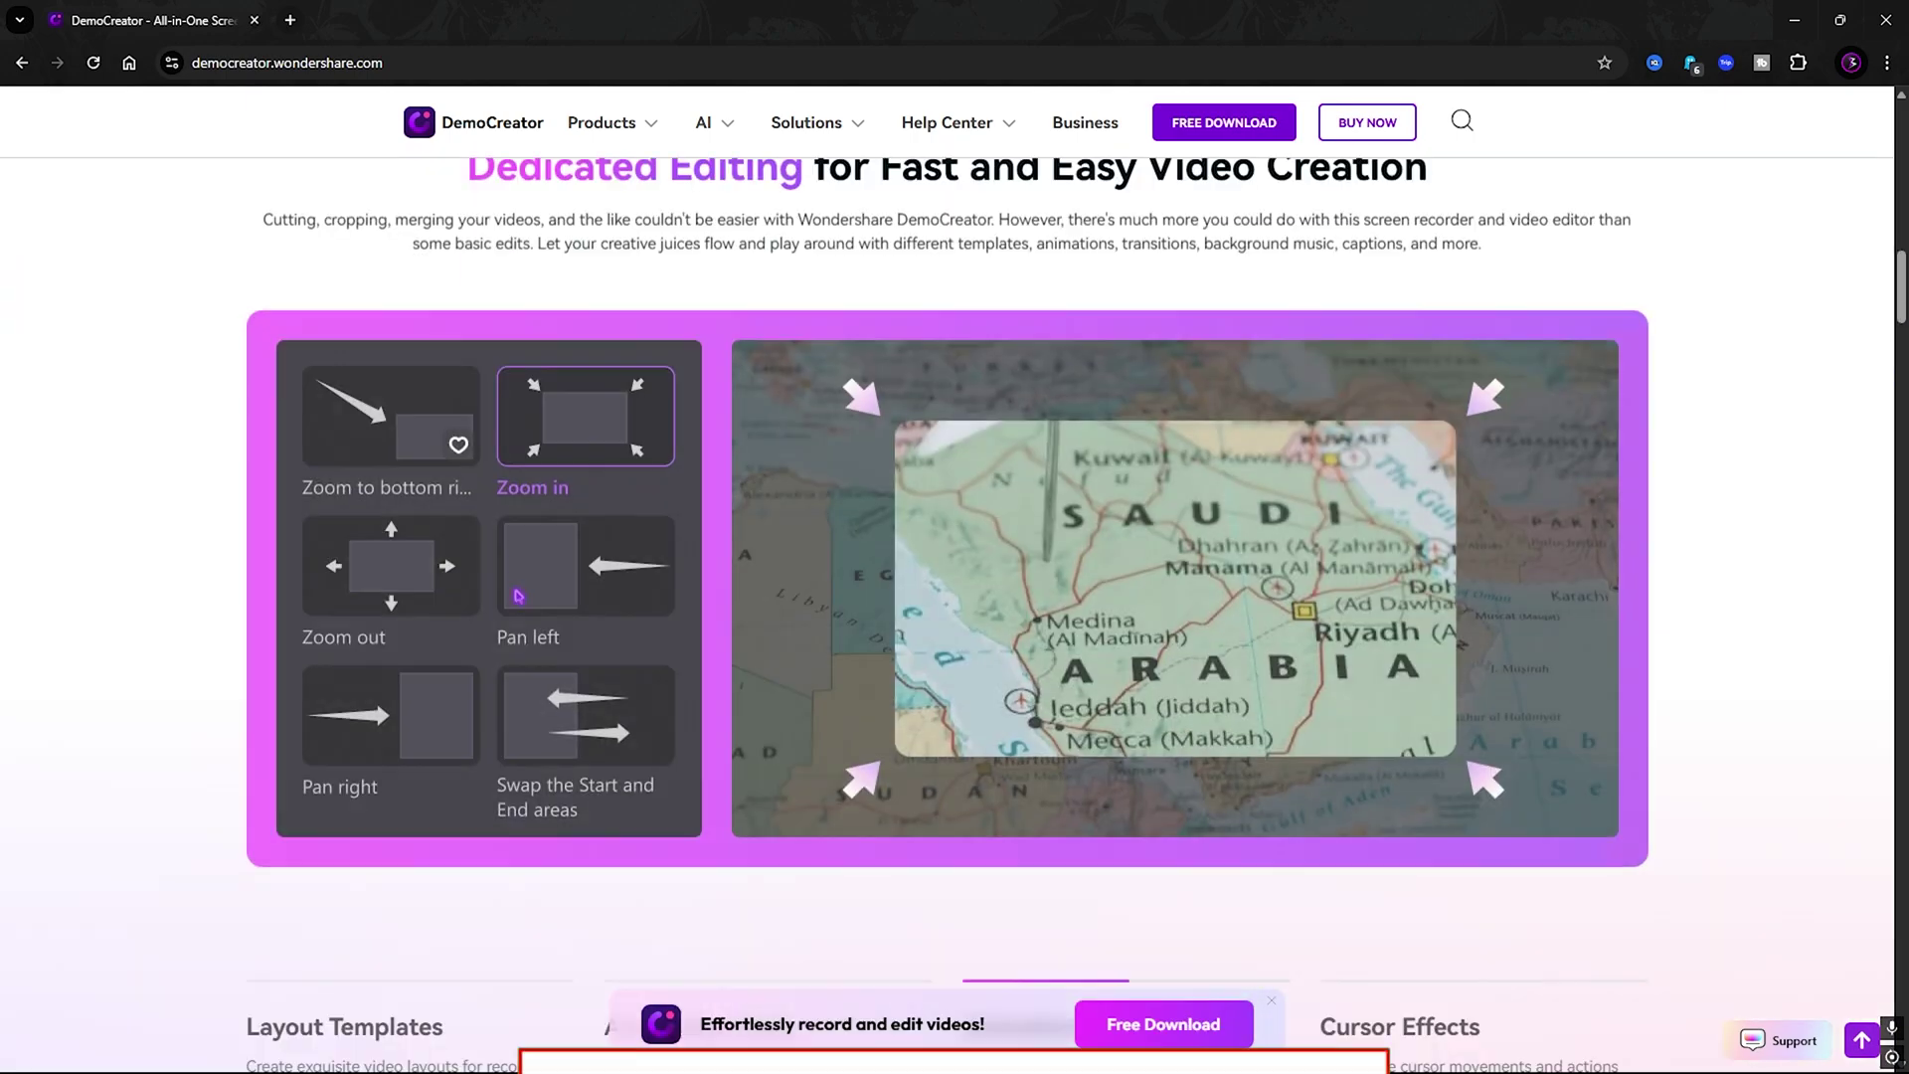
pyautogui.scroll(-10, 511, 585)
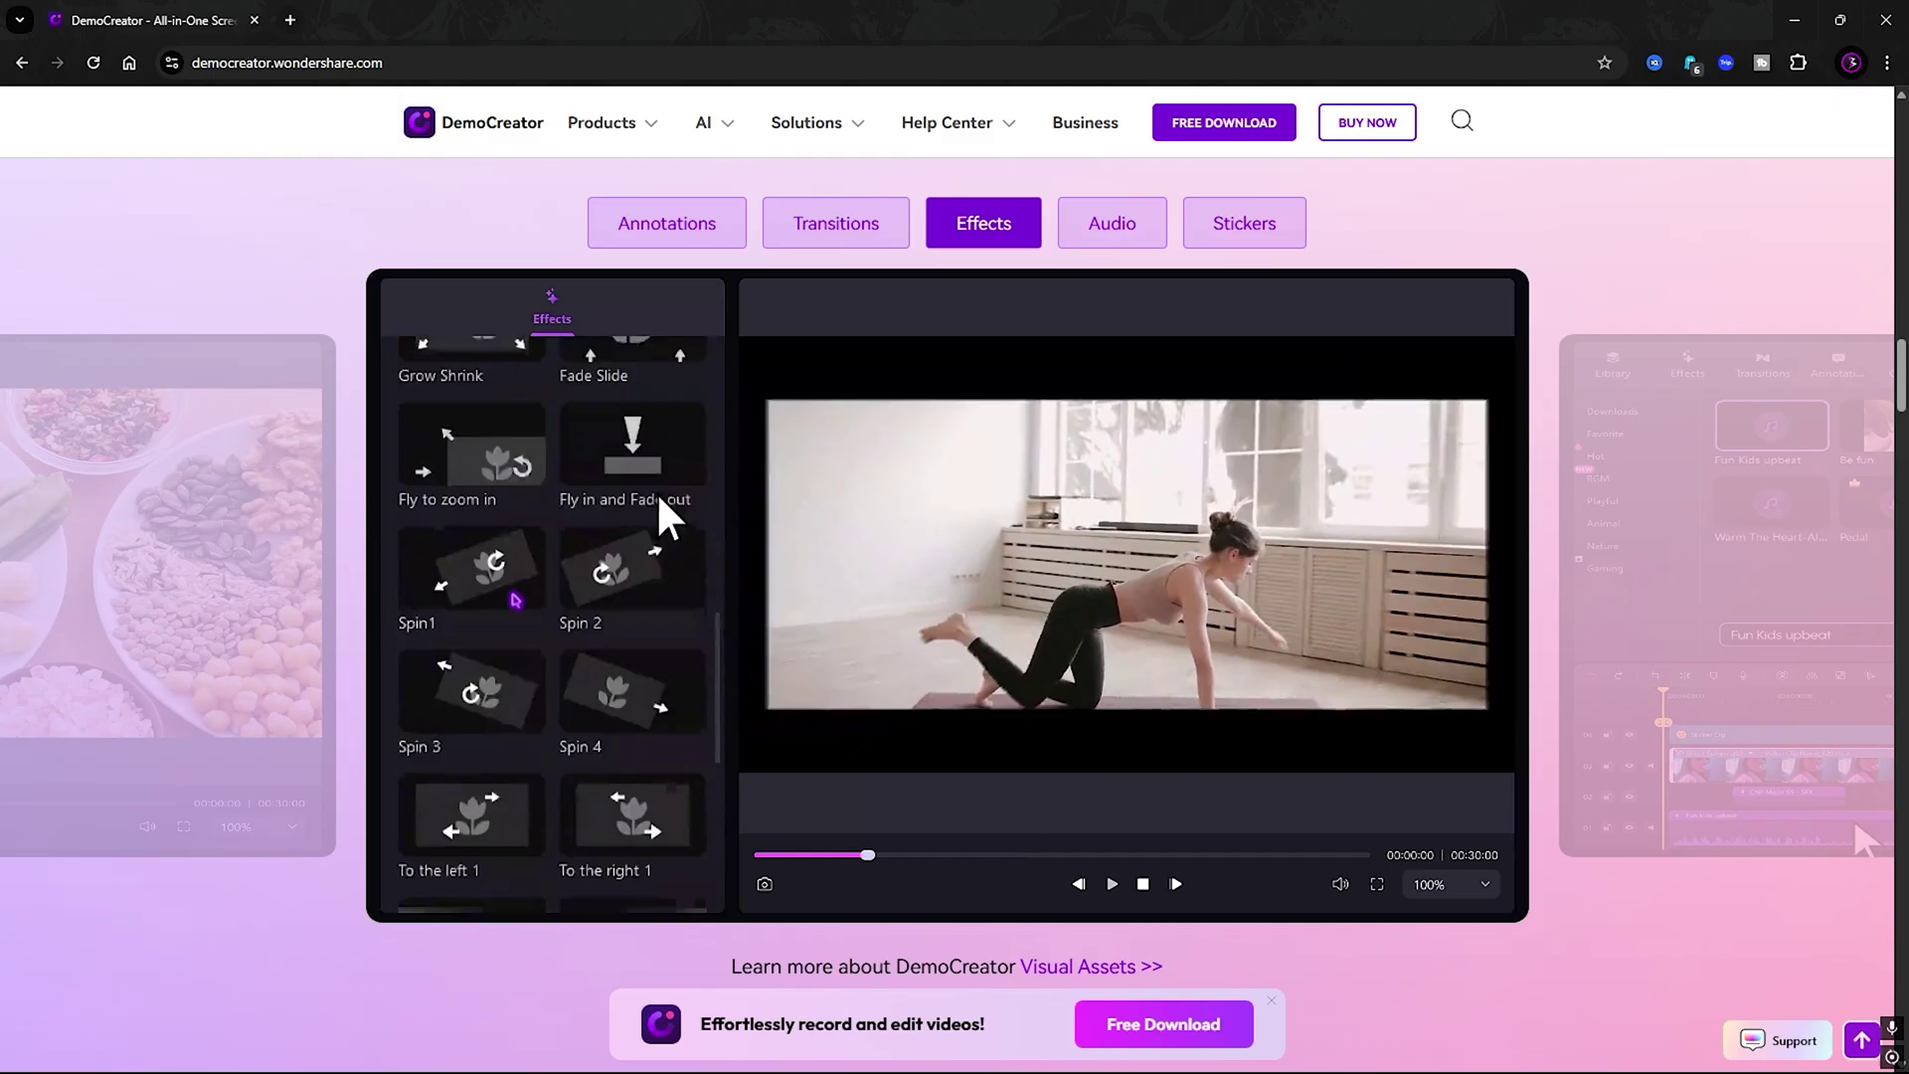
pyautogui.click(660, 533)
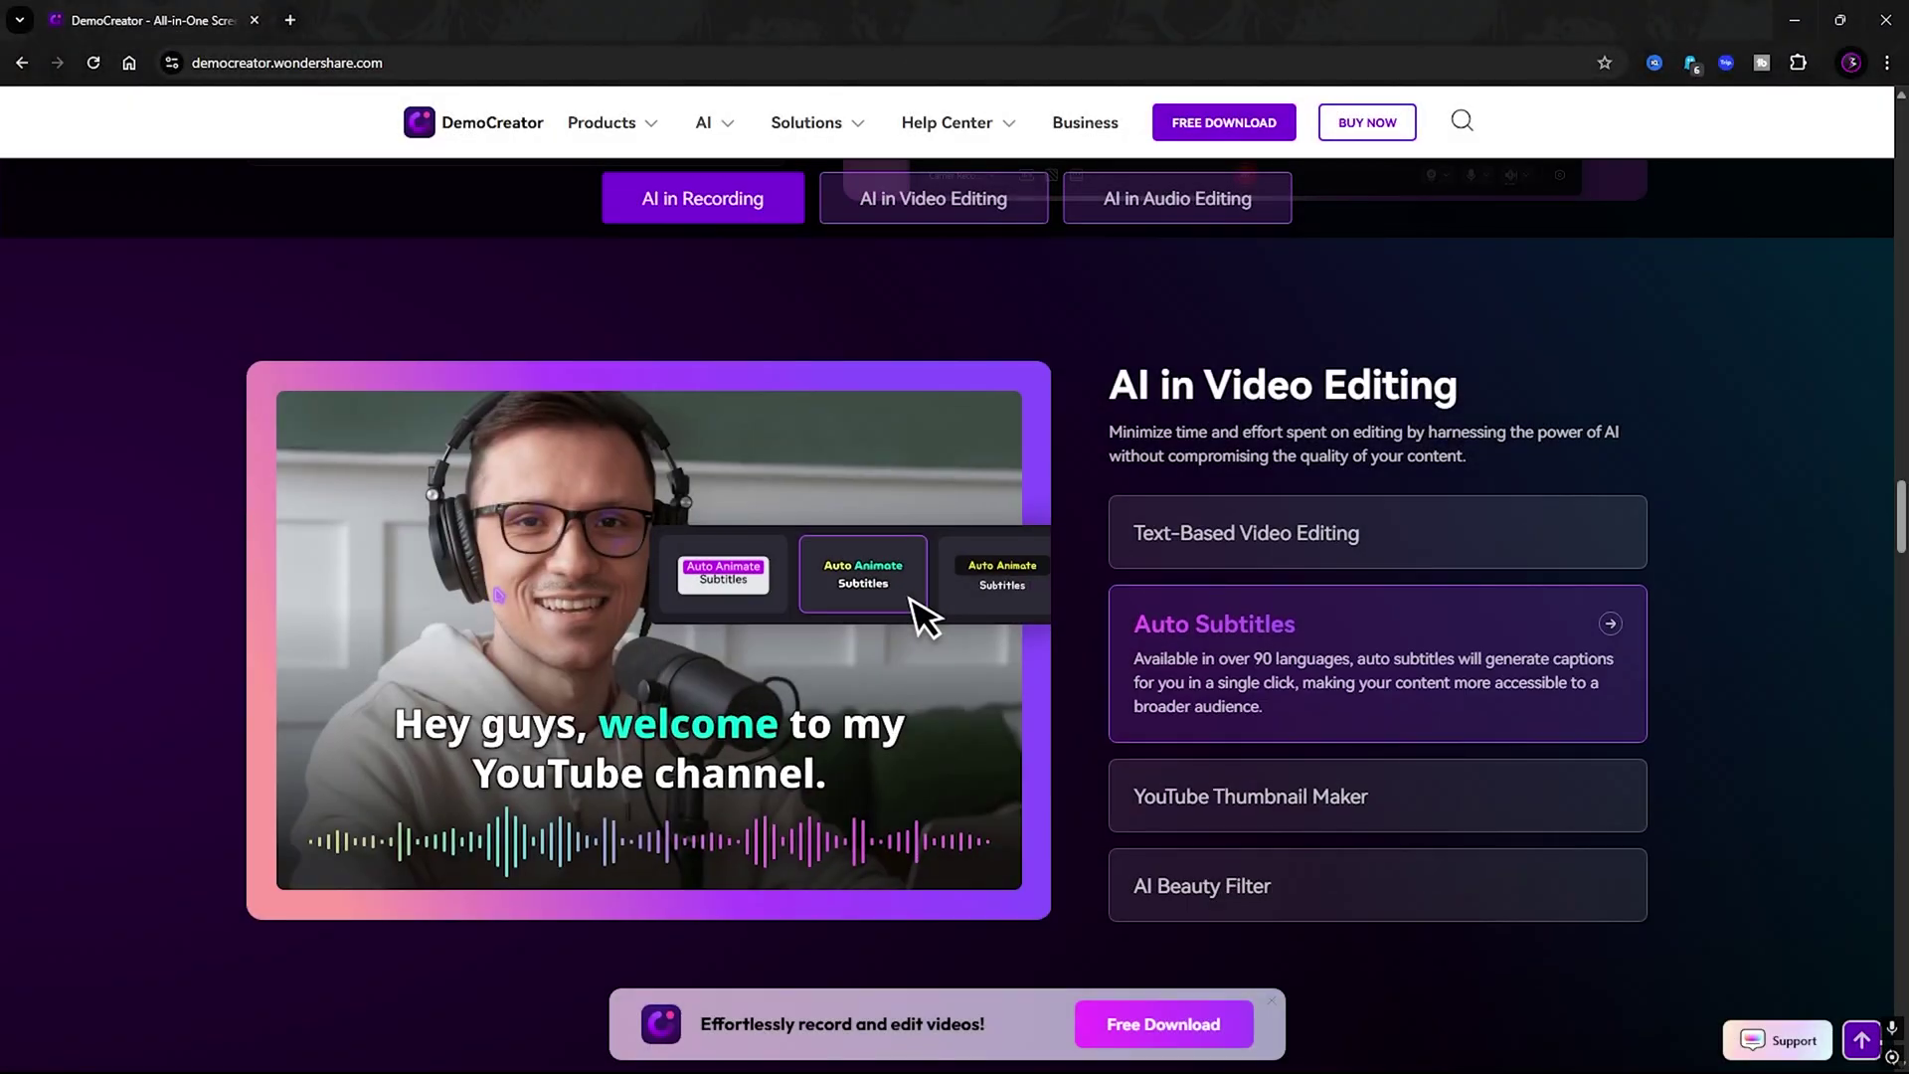
pyautogui.scroll(-2, 502, 595)
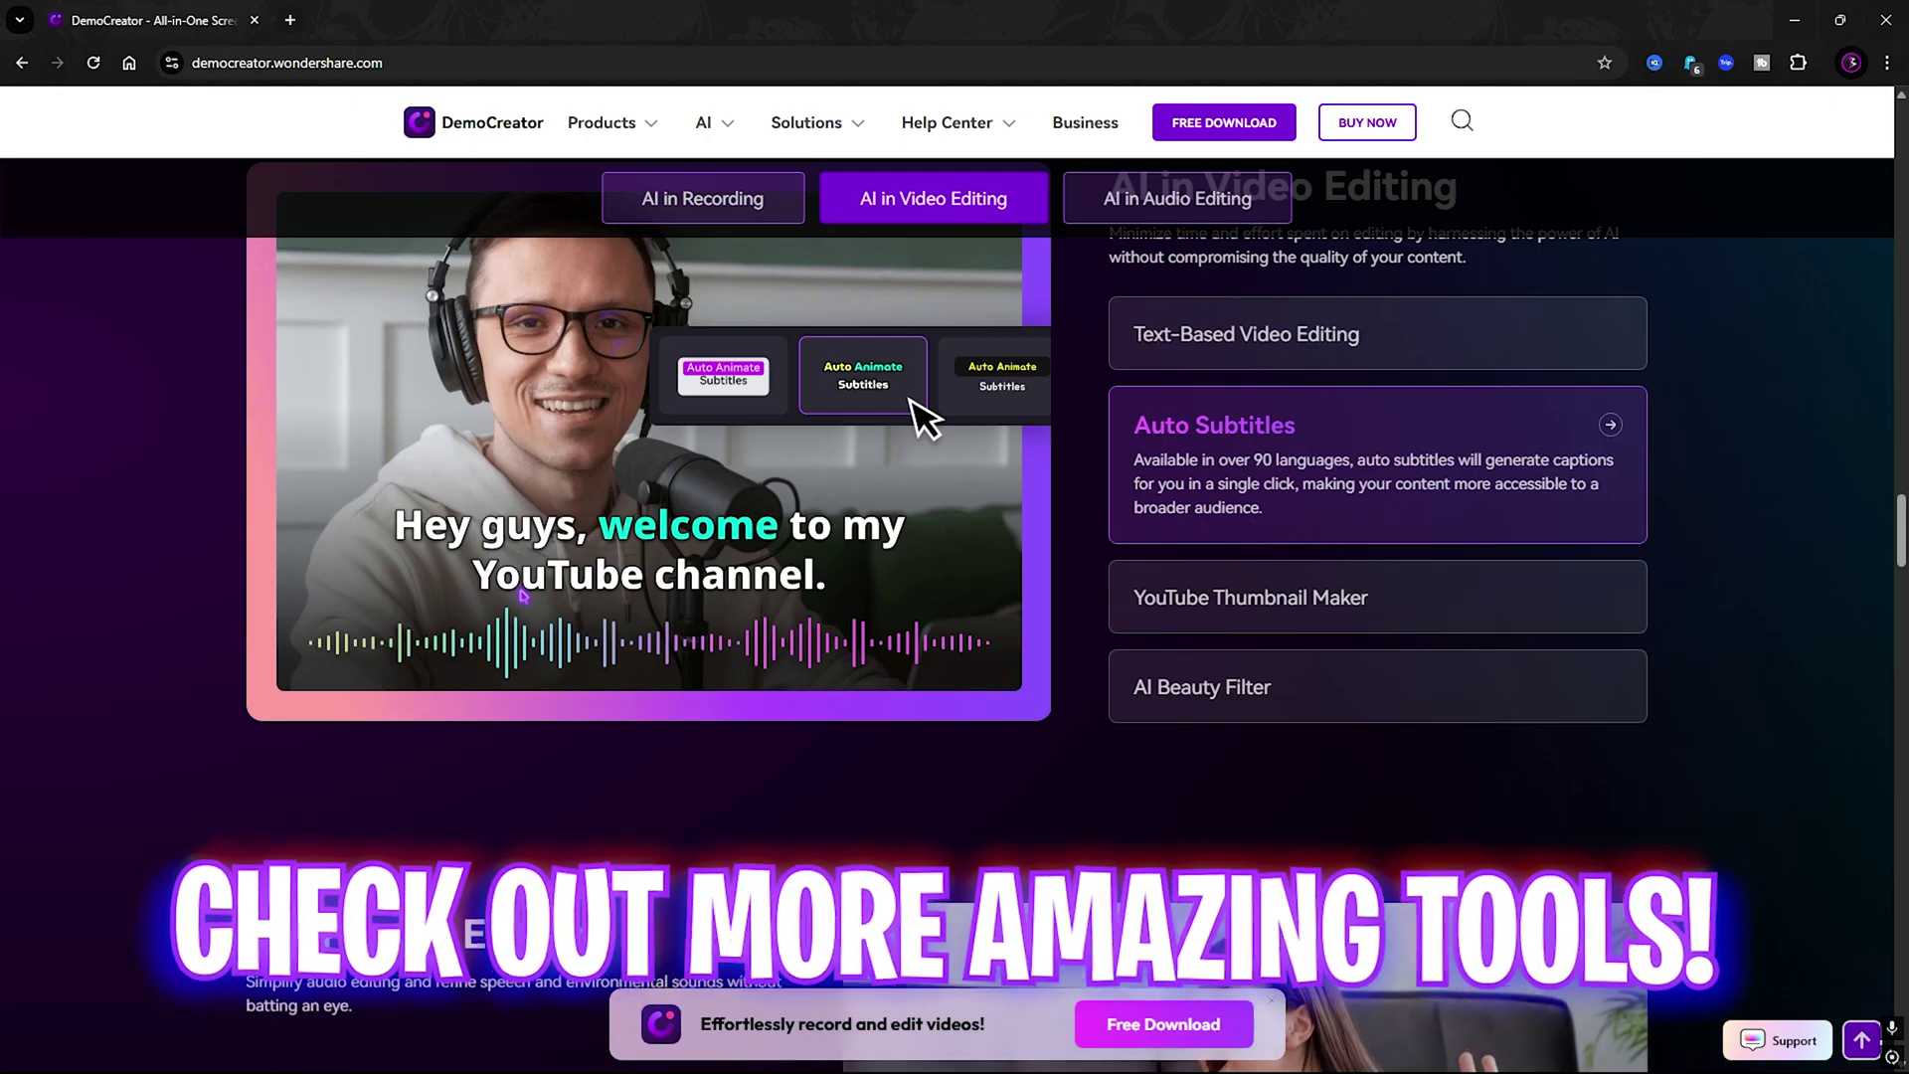